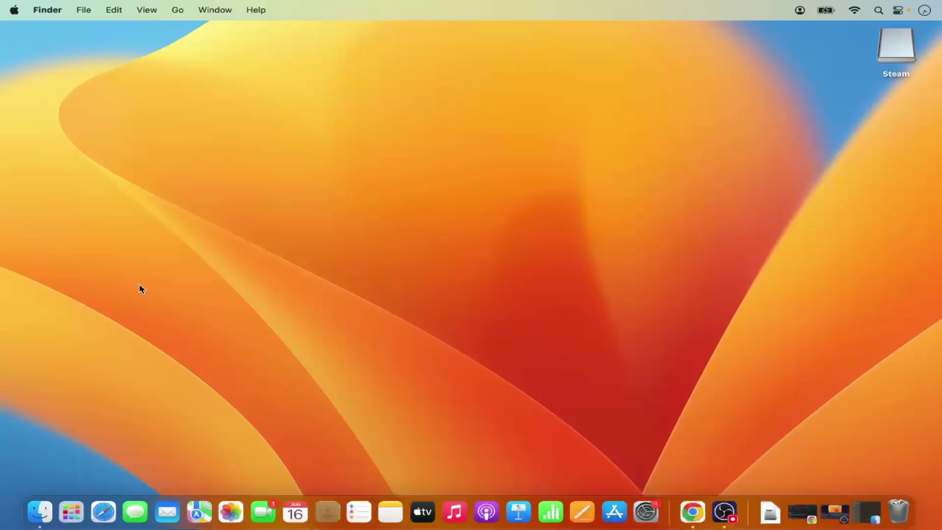
Bring Finder back, show the Applications folder, widen the window and make it full screen
{"action": "left_click", "coordinate": [39, 519]}
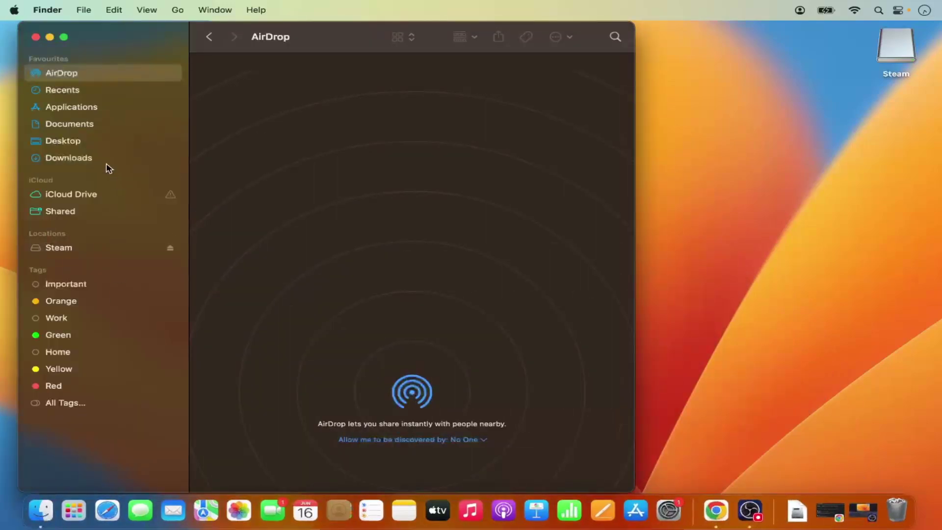
{"action": "left_click", "coordinate": [84, 113]}
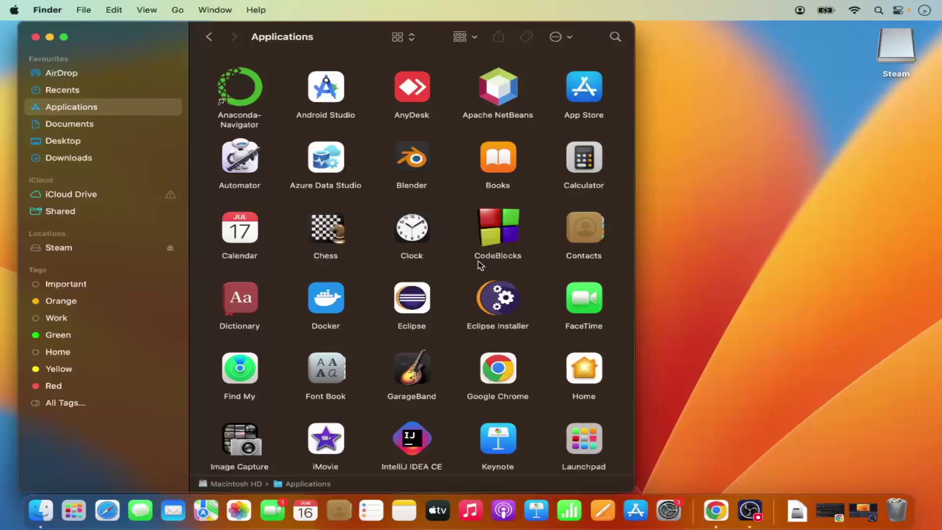
{"action": "scroll", "coordinate": [480, 266], "scroll_direction": "down", "scroll_amount": 10}
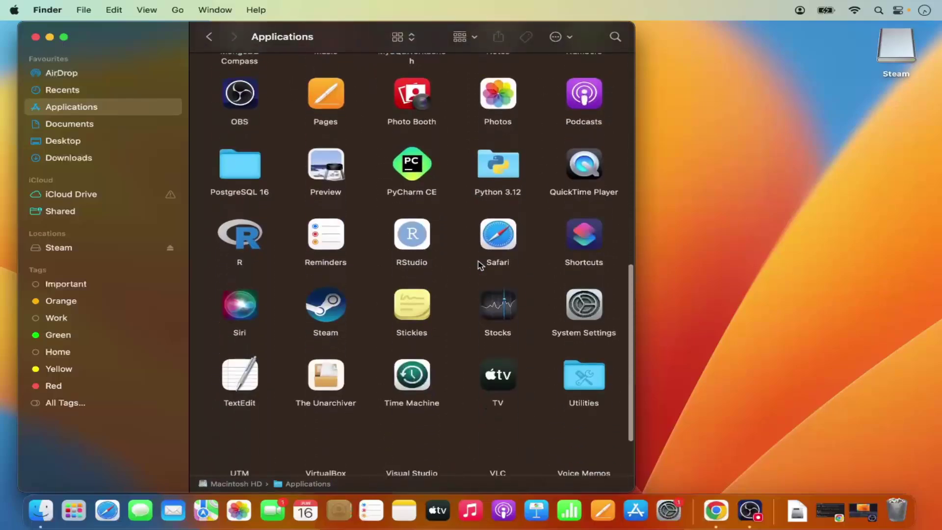
{"action": "scroll", "coordinate": [480, 266], "scroll_direction": "down", "scroll_amount": 2}
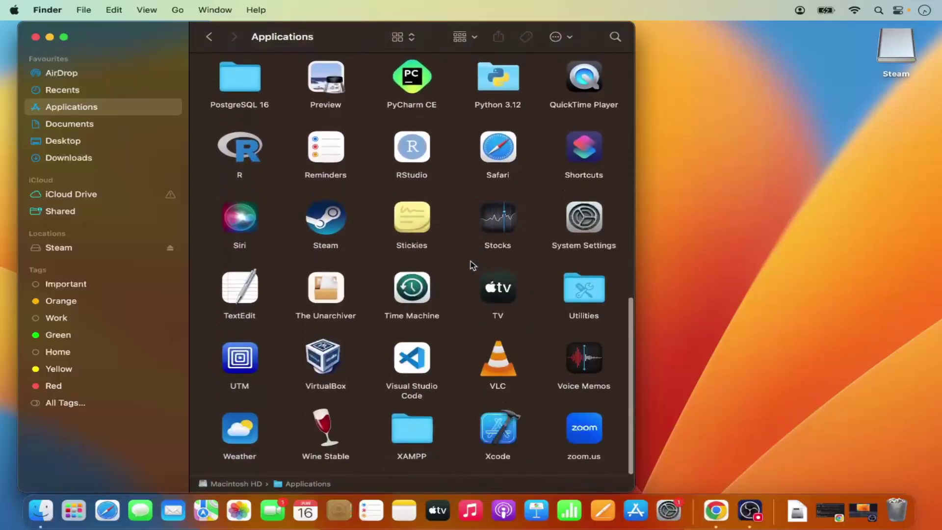
{"action": "double_click", "coordinate": [350, 37]}
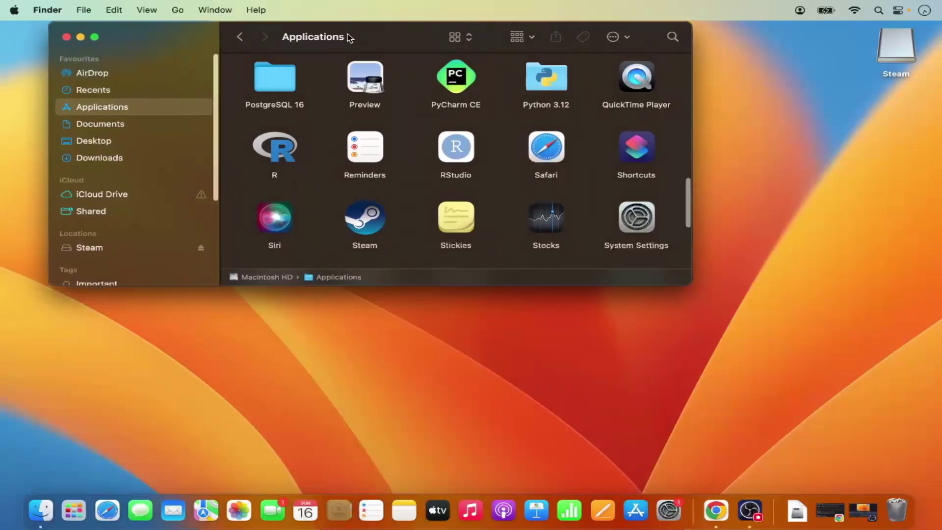
{"action": "double_click", "coordinate": [392, 33]}
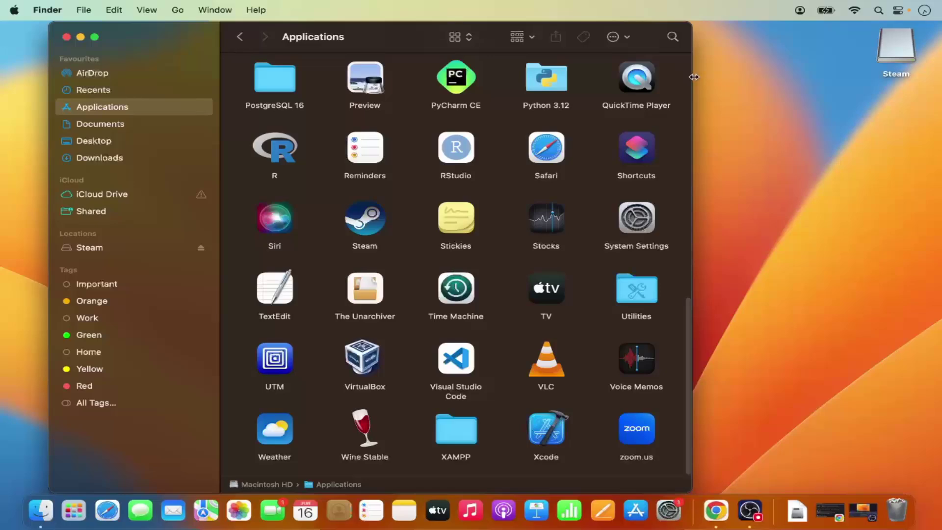
{"action": "left_click_drag", "start_coordinate": [693, 77], "coordinate": [927, 98]}
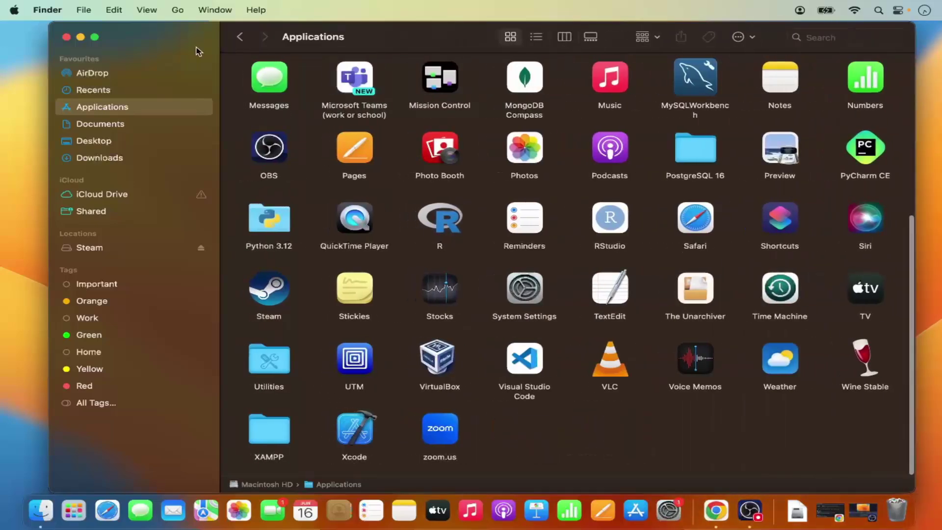
{"action": "left_click", "coordinate": [95, 37]}
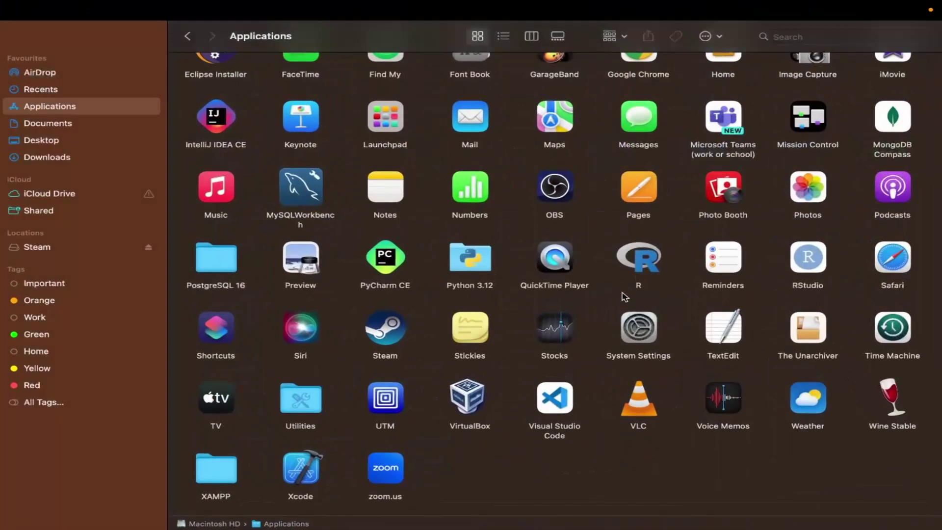
{"action": "left_click", "coordinate": [639, 417]}
{"action": "right_click", "coordinate": [639, 418]}
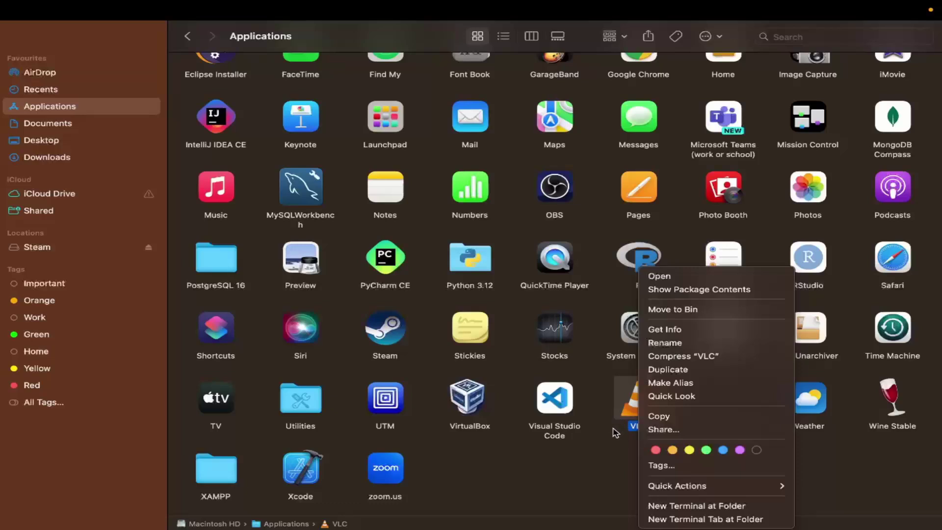
{"action": "left_click", "coordinate": [617, 452]}
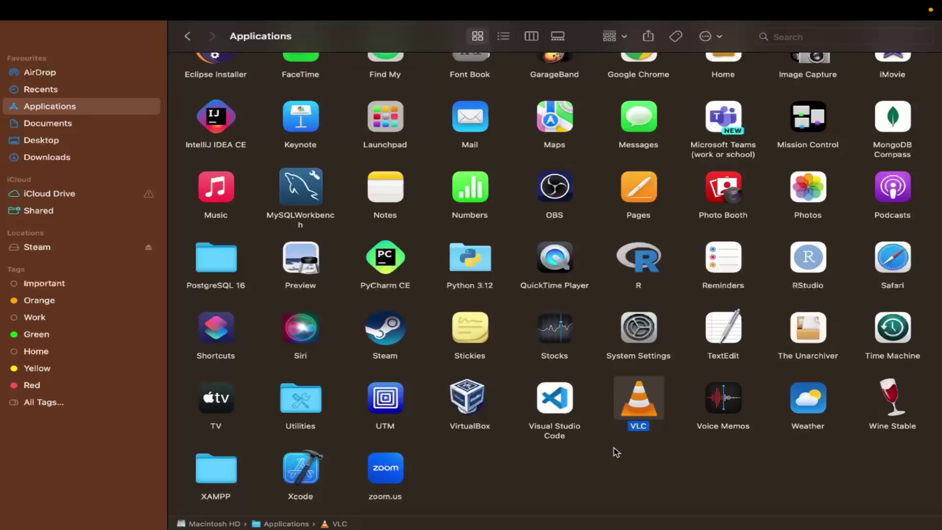
{"action": "left_click", "coordinate": [617, 452]}
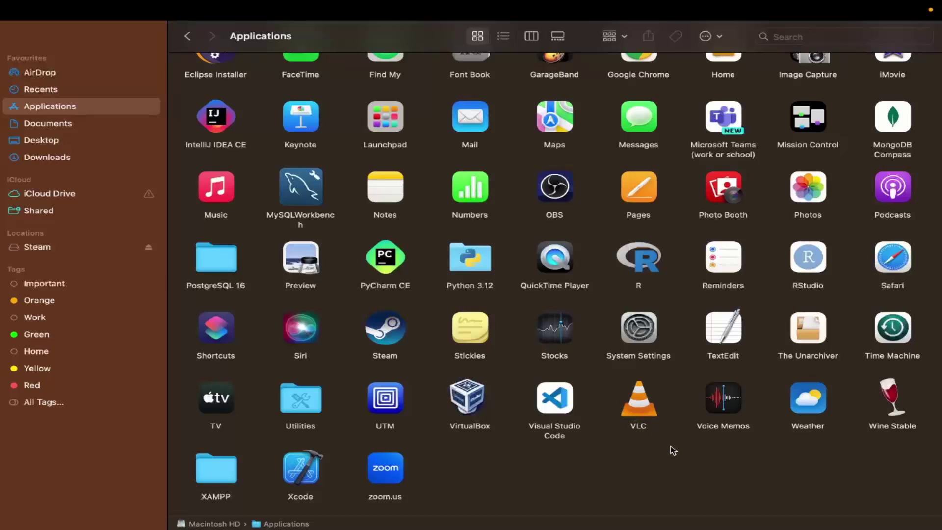
{"action": "scroll", "coordinate": [673, 450], "scroll_direction": "down", "scroll_amount": 1}
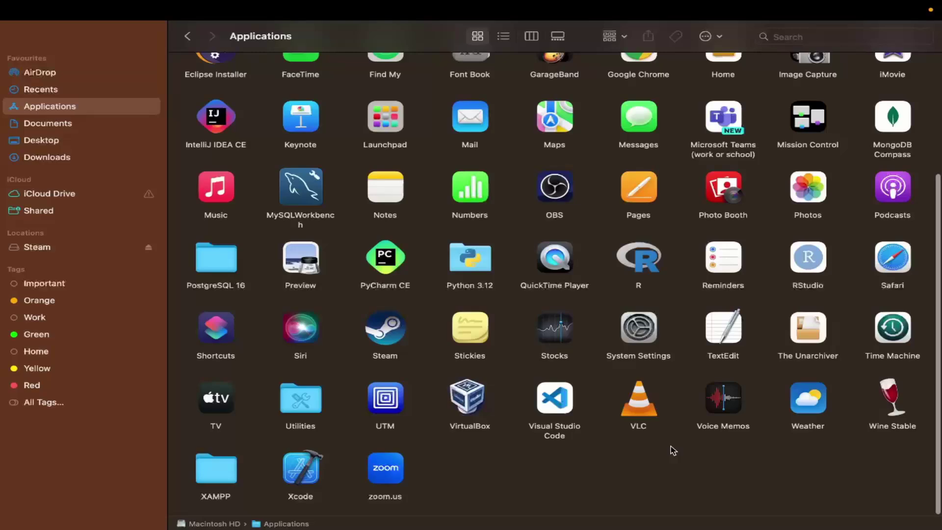
{"action": "scroll", "coordinate": [672, 446], "scroll_direction": "up", "scroll_amount": 5}
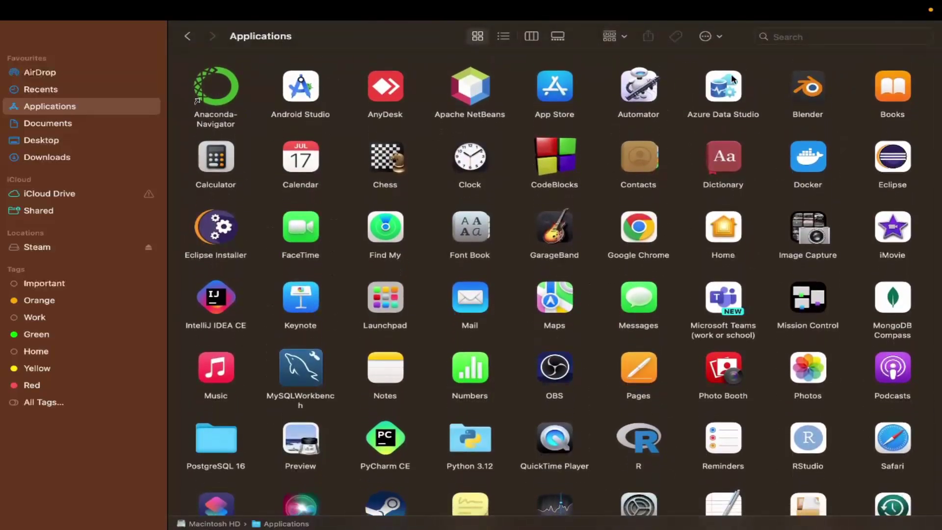
Search This Mac for 'vlc' and dismiss the suggestions to see the results
{"action": "left_click", "coordinate": [810, 39]}
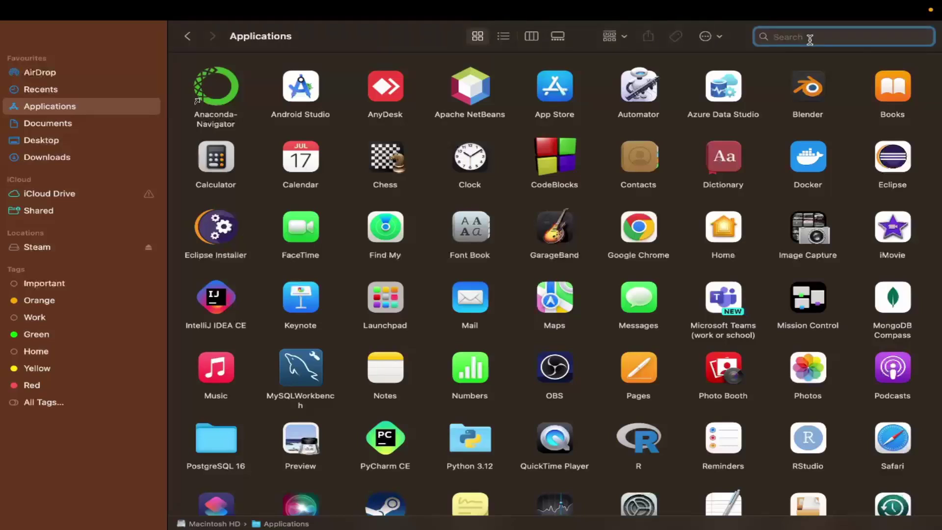
{"action": "type", "text": "vl"}
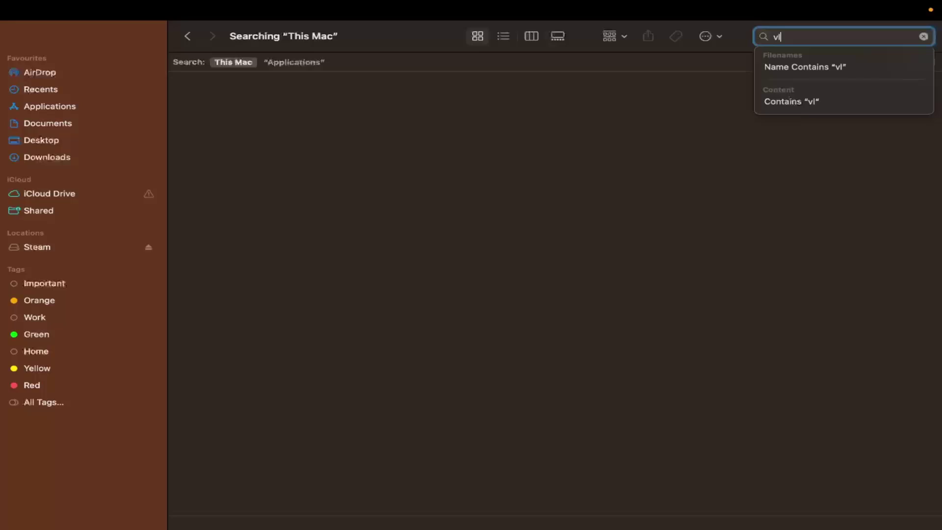
{"action": "type", "text": "c"}
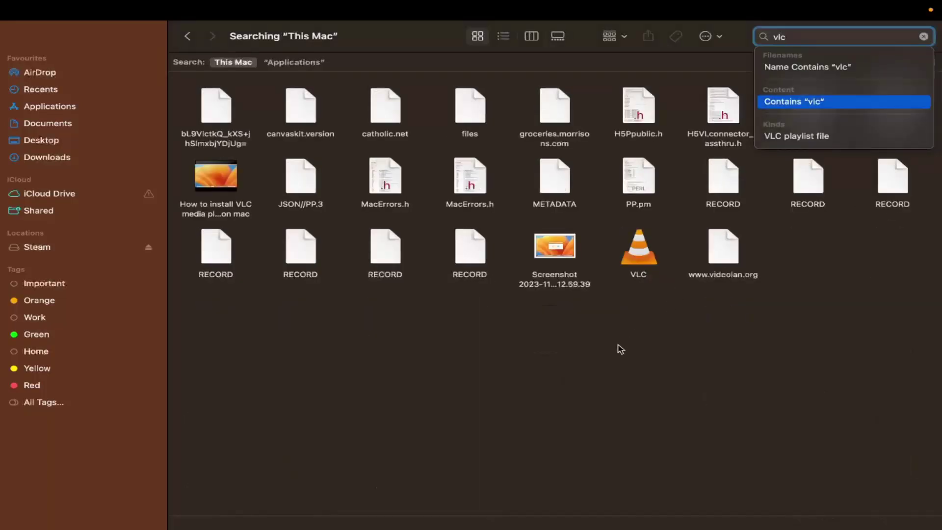
{"action": "left_click", "coordinate": [620, 349]}
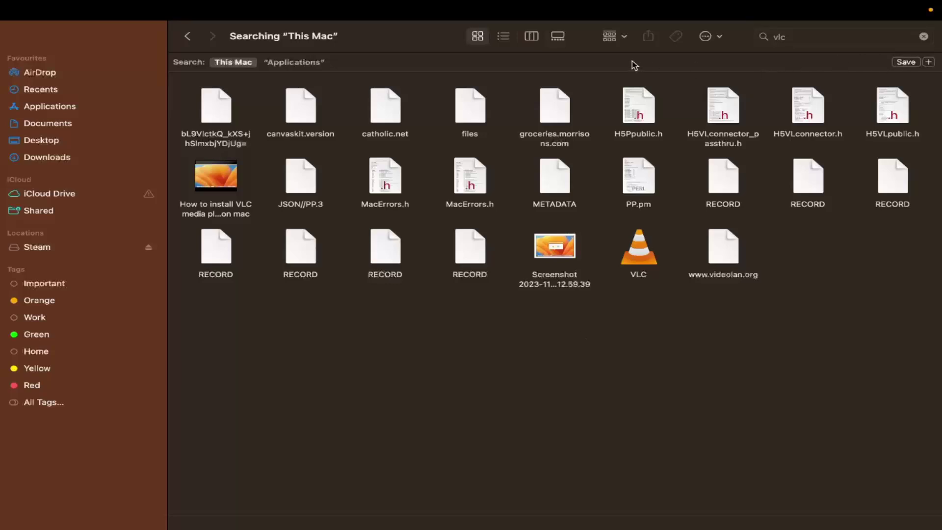
Add a search rule and enable 'System files' in the attribute list via Other..
{"action": "left_click", "coordinate": [929, 62]}
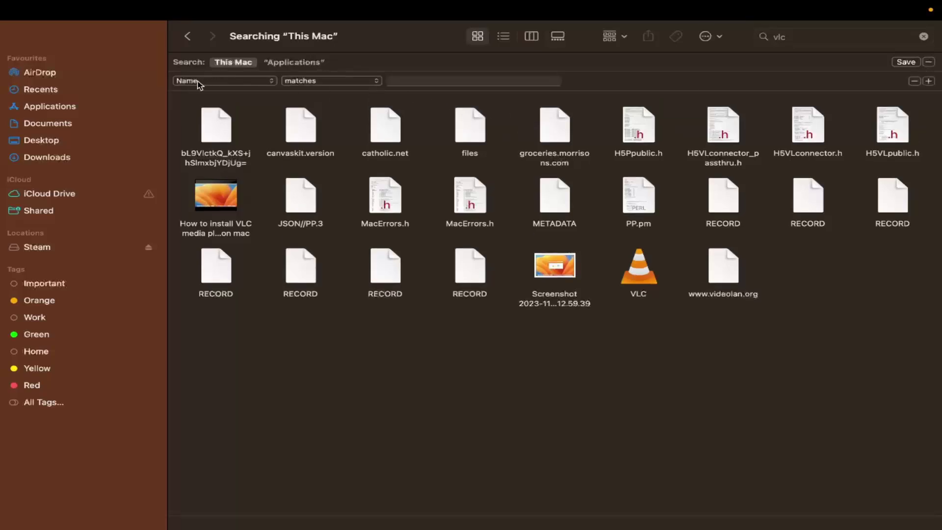
{"action": "left_click", "coordinate": [237, 84]}
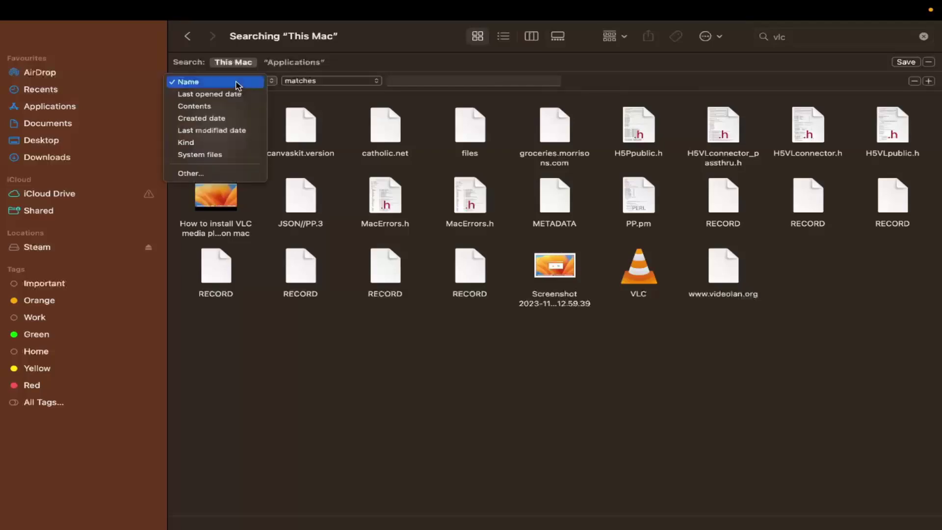
{"action": "left_click", "coordinate": [212, 173]}
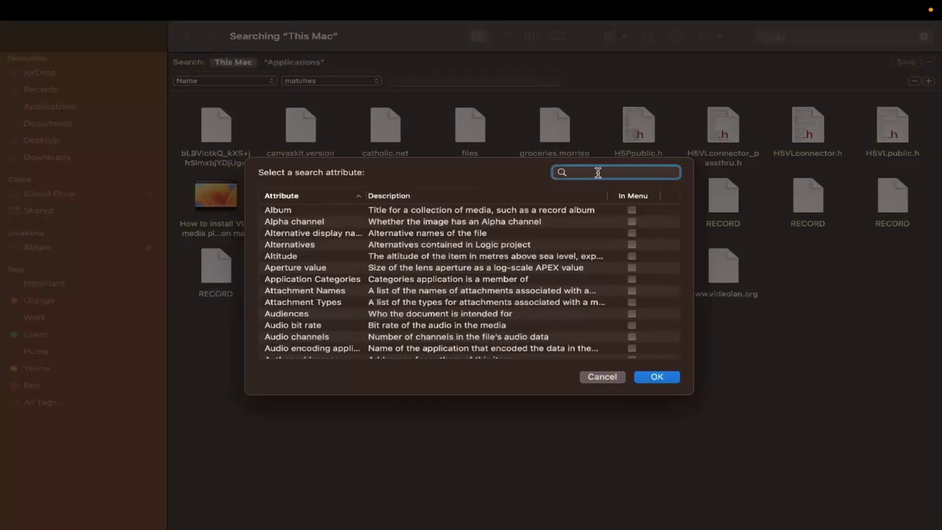
{"action": "type", "text": "sys"}
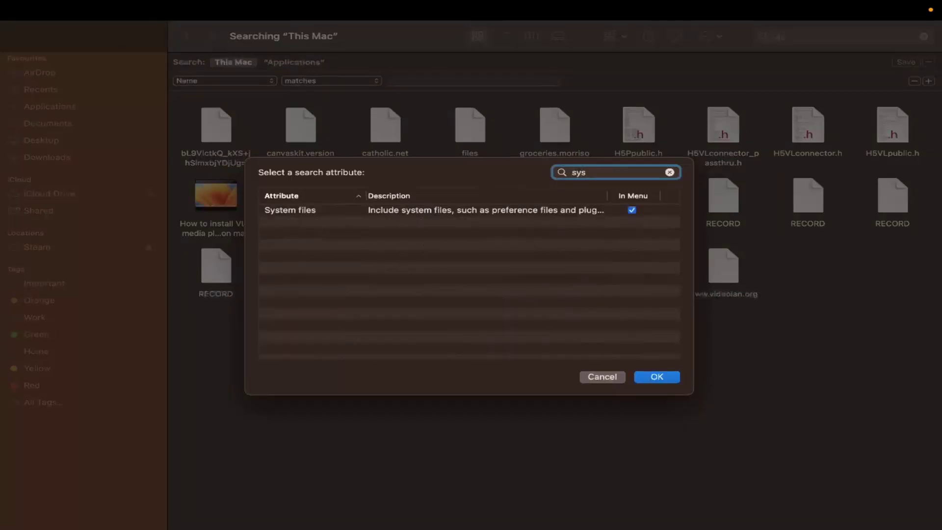
{"action": "left_click", "coordinate": [632, 211]}
{"action": "left_click", "coordinate": [632, 211]}
{"action": "left_click", "coordinate": [657, 382]}
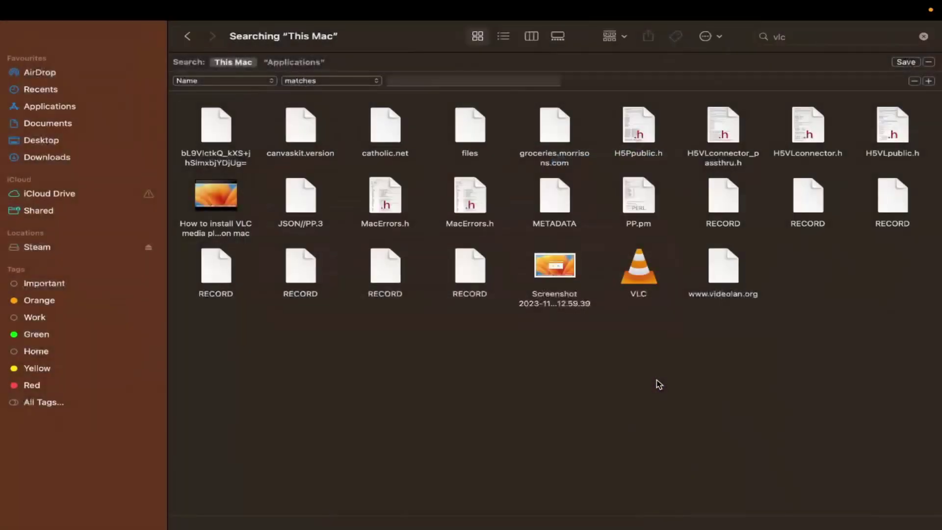
Set the search rule to 'System files are included'
{"action": "left_click", "coordinate": [222, 82]}
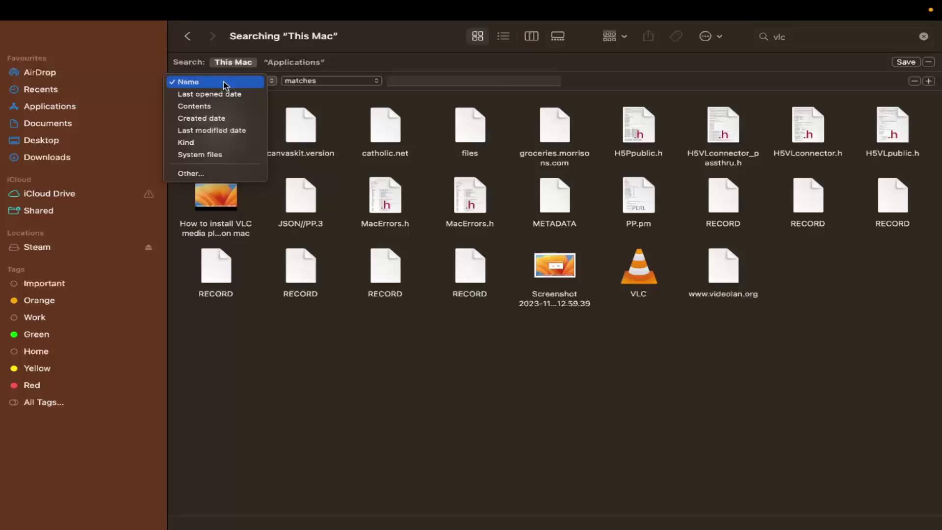
{"action": "left_click", "coordinate": [213, 156]}
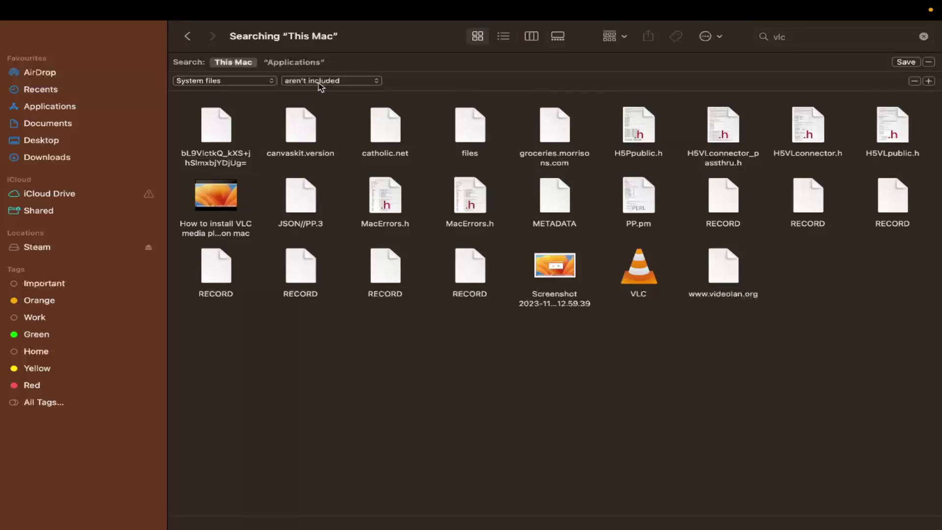
{"action": "left_click", "coordinate": [320, 82]}
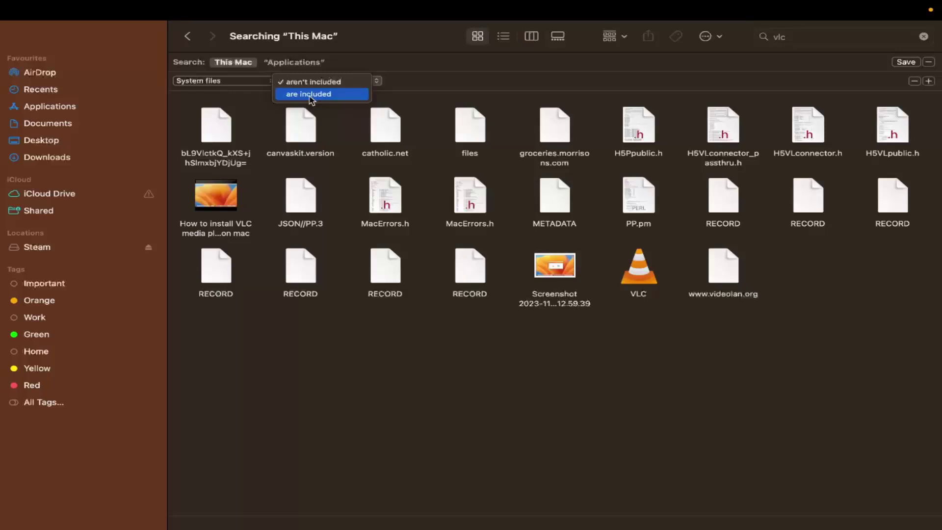
{"action": "left_click", "coordinate": [311, 94]}
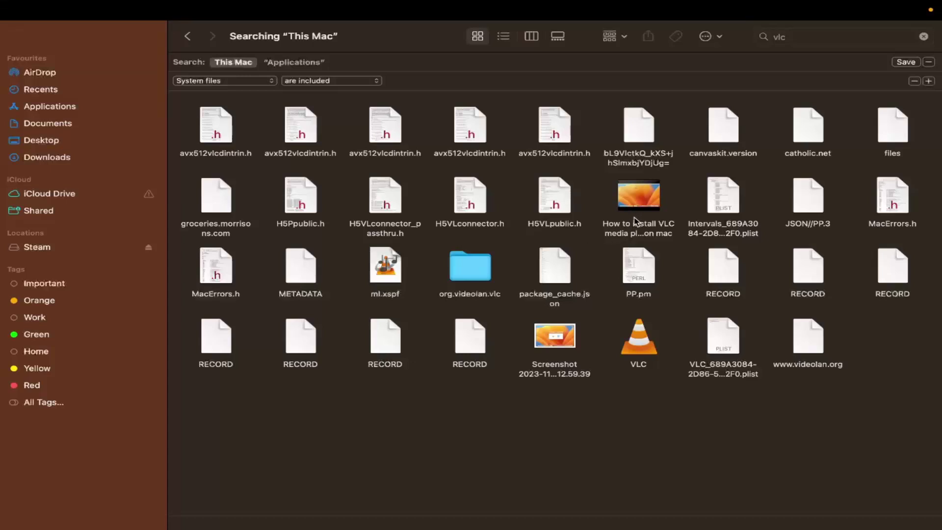
Check the Screenshot result's location, then clear the selection
{"action": "mouse_move", "coordinate": [633, 212]}
{"action": "left_click", "coordinate": [553, 354]}
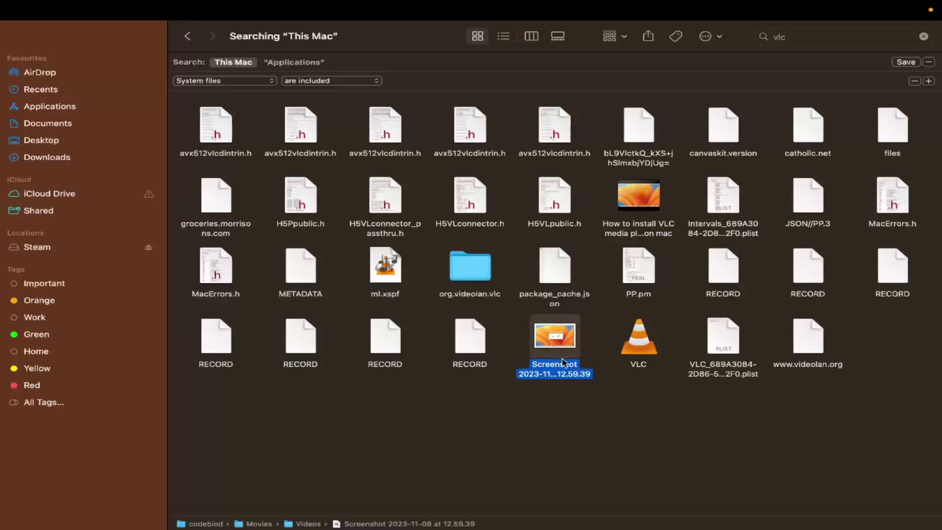
{"action": "left_click", "coordinate": [722, 420]}
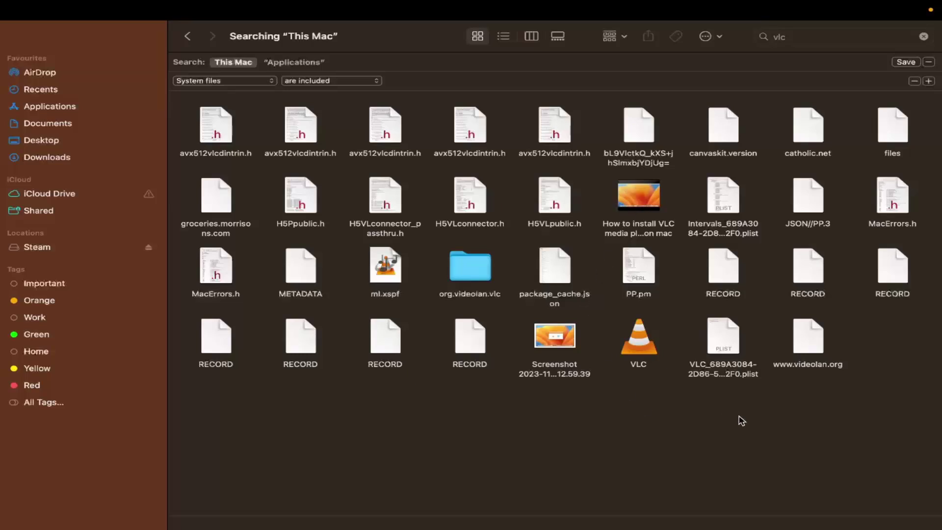
Bin all 33 vlc results except the screenshot and install video, authorising with the account password
{"action": "key", "text": "cmd+a"}
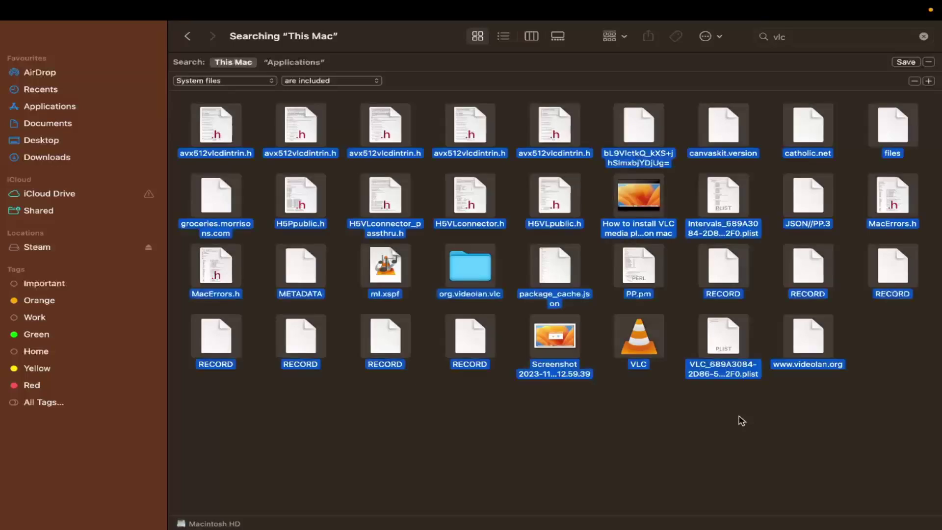
{"action": "left_click", "coordinate": [547, 337], "text": "super"}
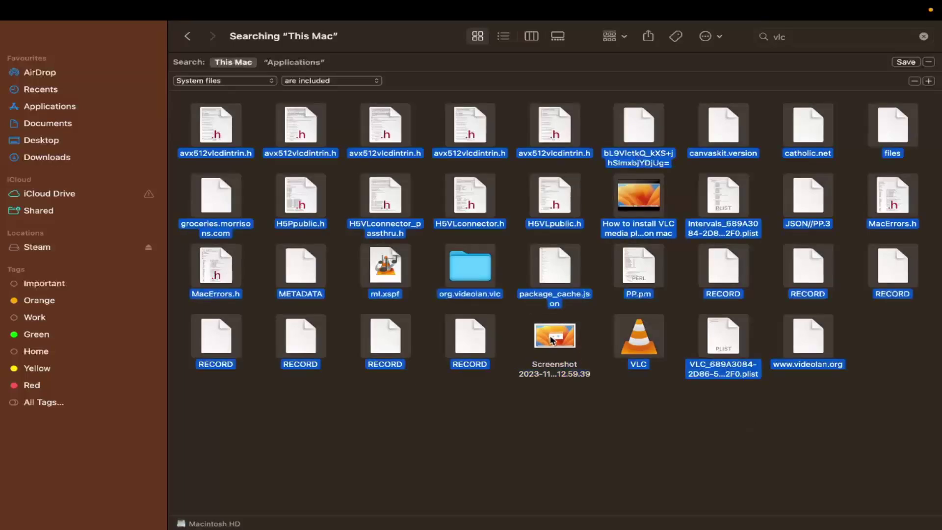
{"action": "left_click", "coordinate": [632, 208], "text": "super"}
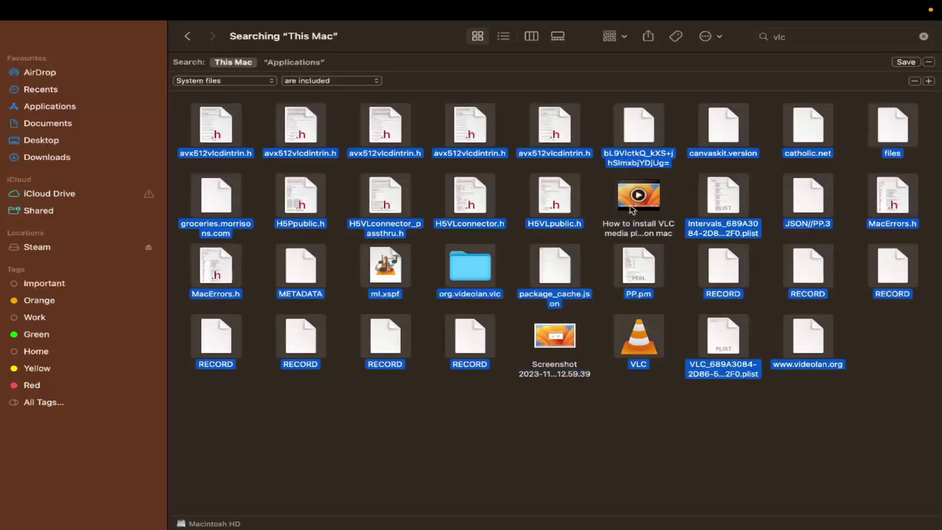
{"action": "right_click", "coordinate": [553, 216]}
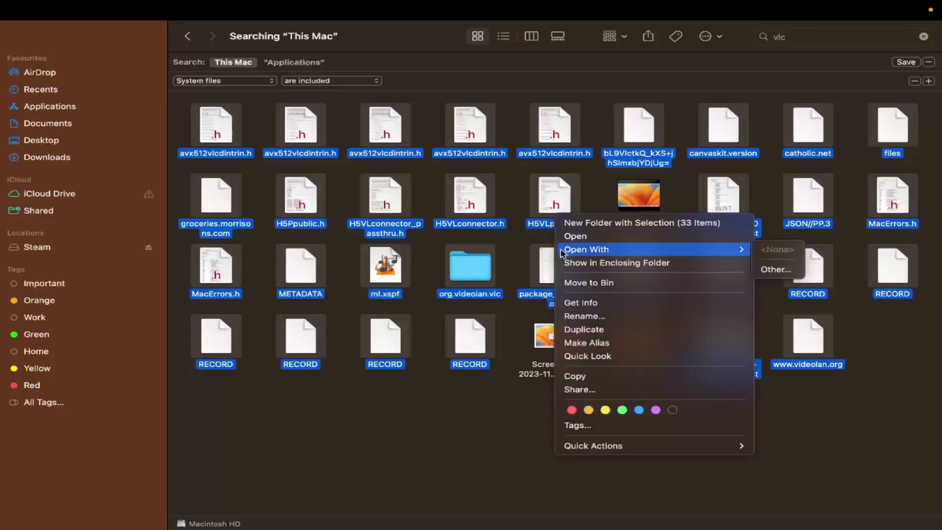
{"action": "left_click", "coordinate": [573, 283]}
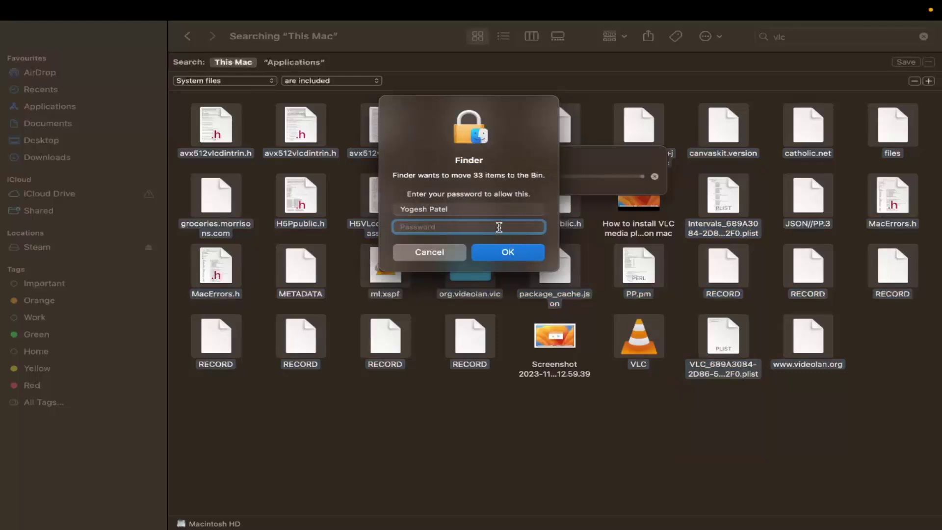
{"action": "type", "text": "••••••"}
{"action": "left_click", "coordinate": [514, 251]}
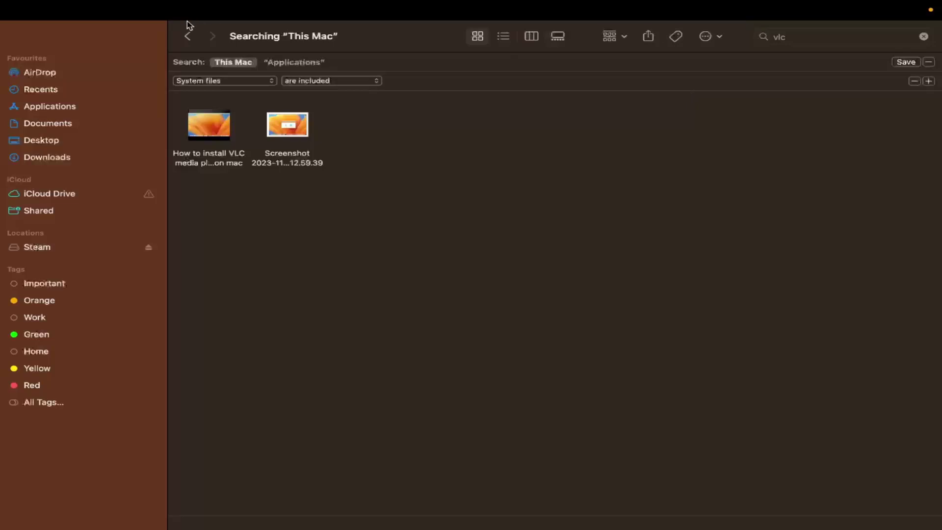
Exit full screen, check the Bin's contents, then return the Finder window to Applications
{"action": "mouse_move", "coordinate": [24, 7]}
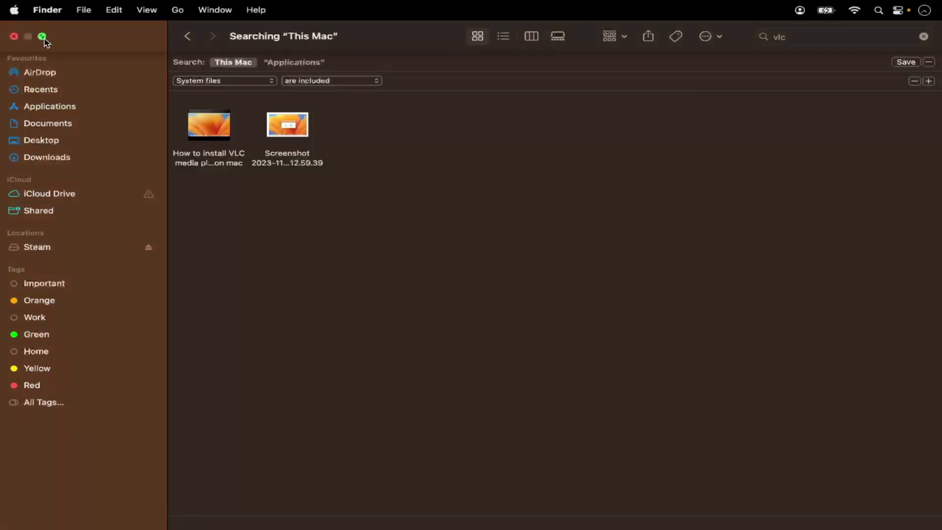
{"action": "left_click", "coordinate": [43, 37]}
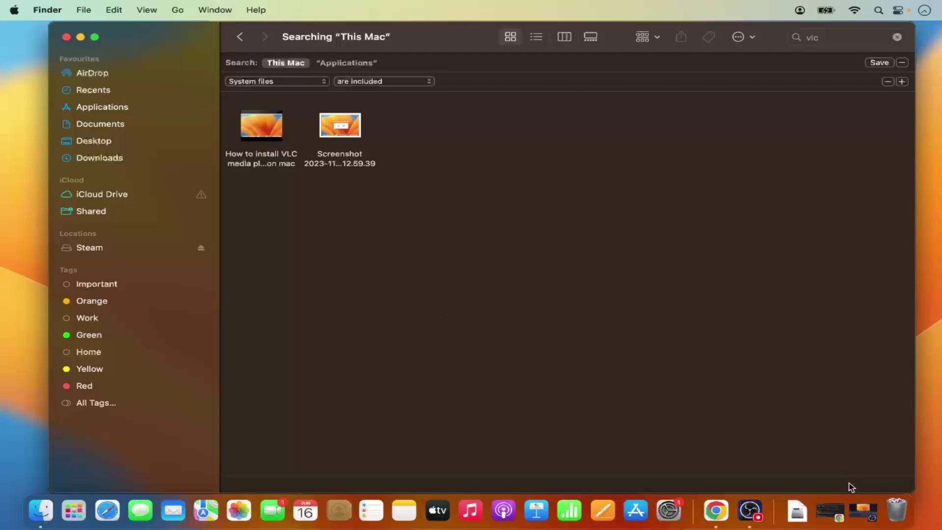
{"action": "left_click", "coordinate": [896, 512]}
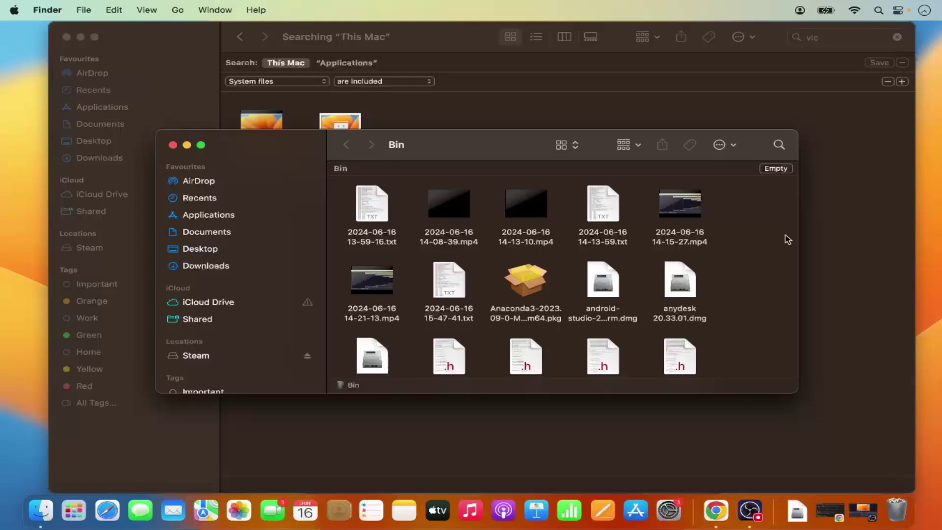
{"action": "left_click", "coordinate": [834, 236]}
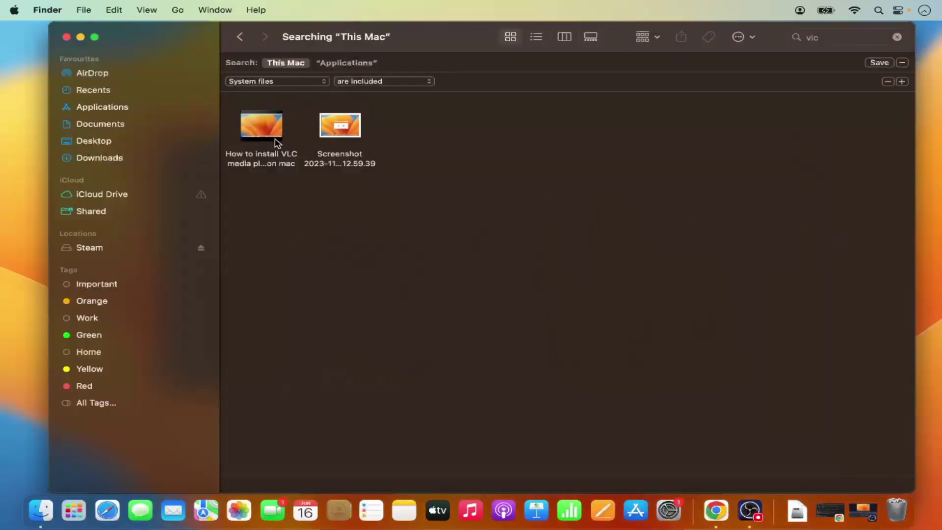
{"action": "left_click", "coordinate": [113, 108]}
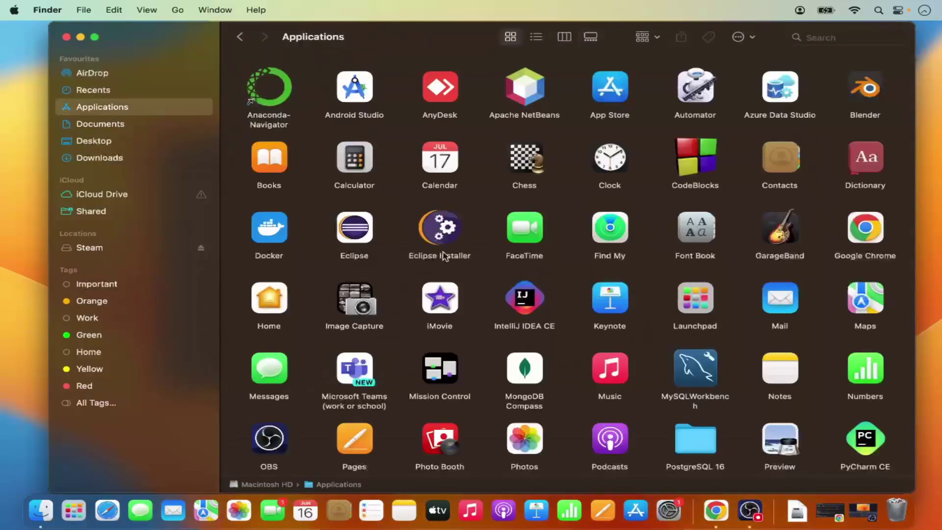
Re-search 'vlc' to confirm only two files remain, then close the Finder window
{"action": "left_click", "coordinate": [827, 46]}
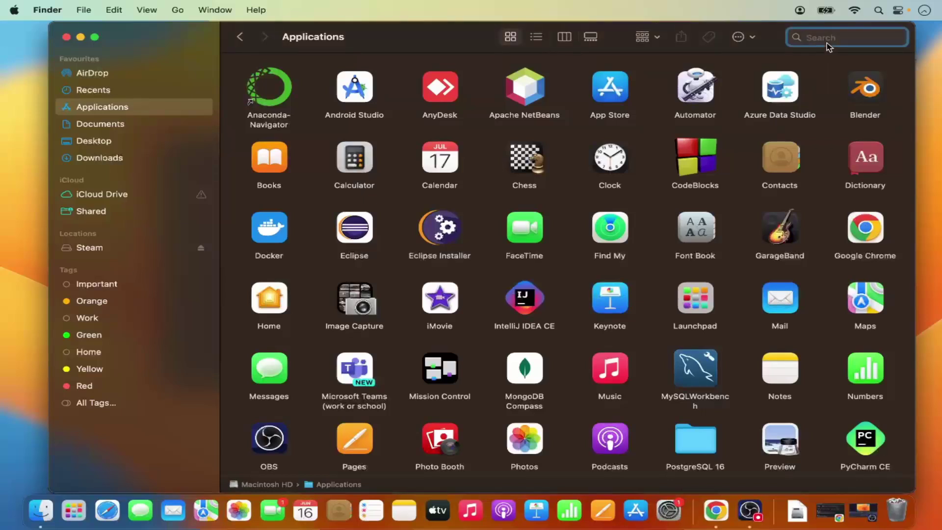
{"action": "type", "text": "vlc"}
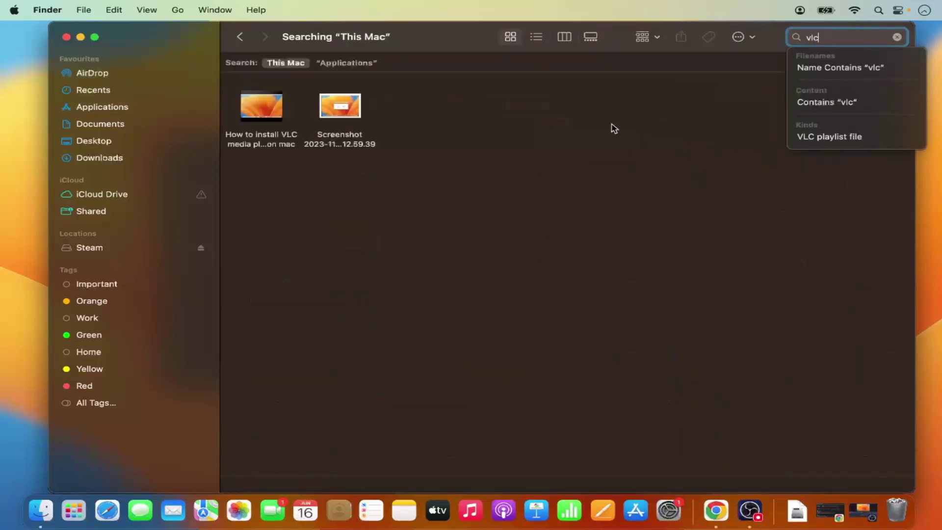
{"action": "left_click", "coordinate": [597, 140]}
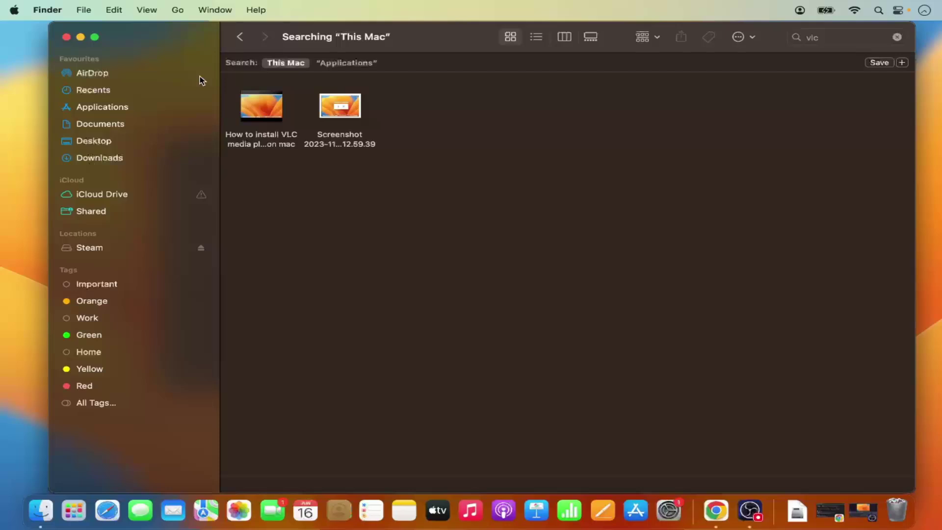
{"action": "left_click", "coordinate": [66, 37]}
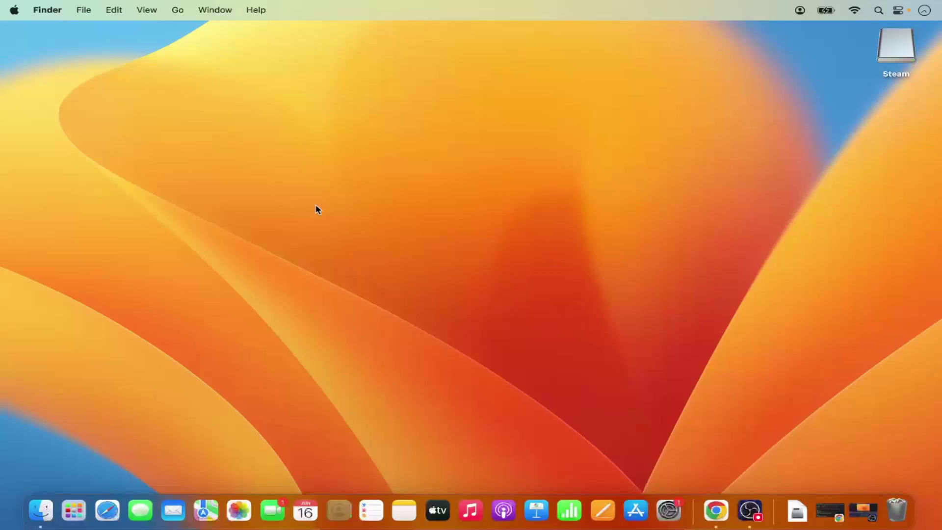
Download AppCleaner Version 3.6.8 from the FreeMacSoft page in Chrome, dismissing consent and advert
{"action": "left_click", "coordinate": [716, 512]}
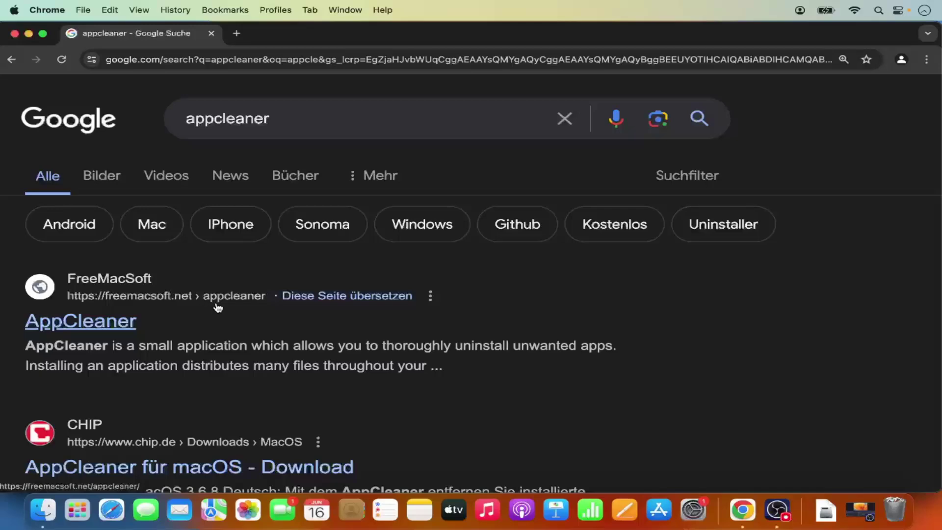
{"action": "left_click", "coordinate": [105, 322]}
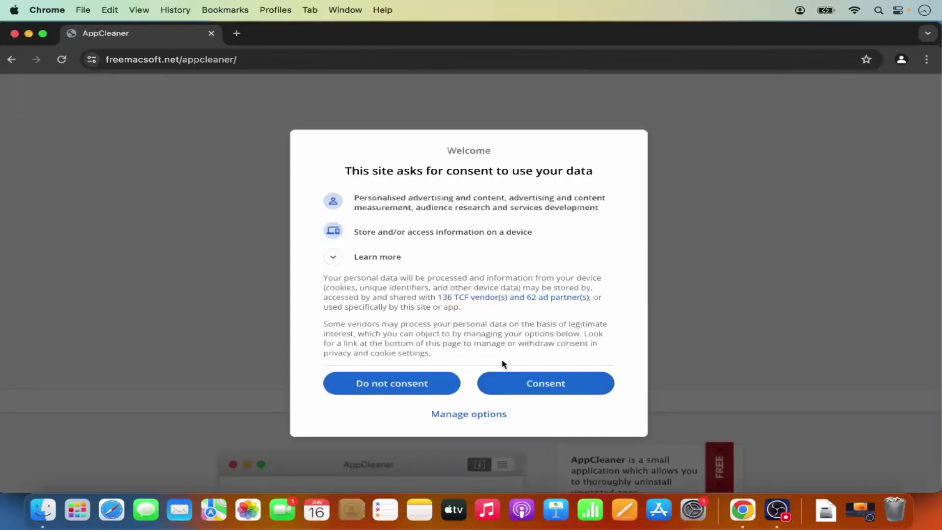
{"action": "left_click", "coordinate": [525, 385]}
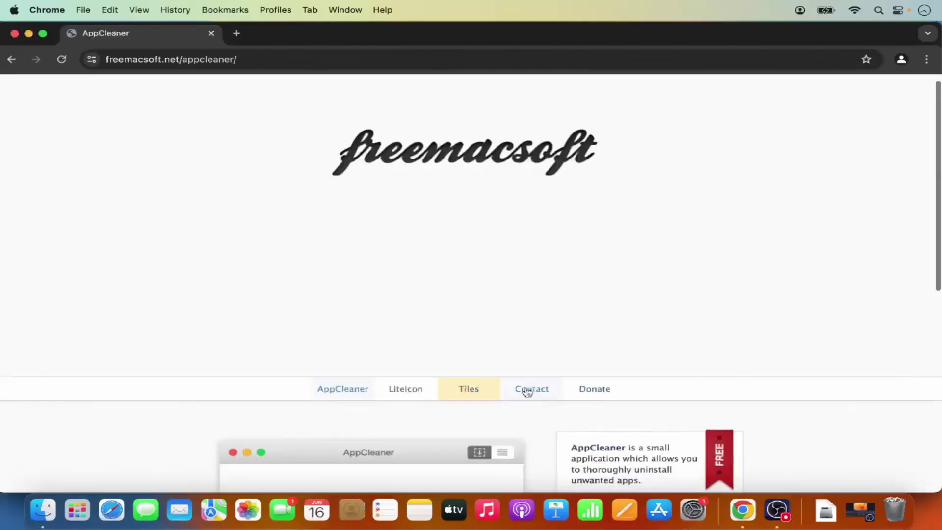
{"action": "scroll", "coordinate": [525, 391], "scroll_direction": "down", "scroll_amount": 6}
{"action": "scroll", "coordinate": [526, 392], "scroll_direction": "down", "scroll_amount": 2}
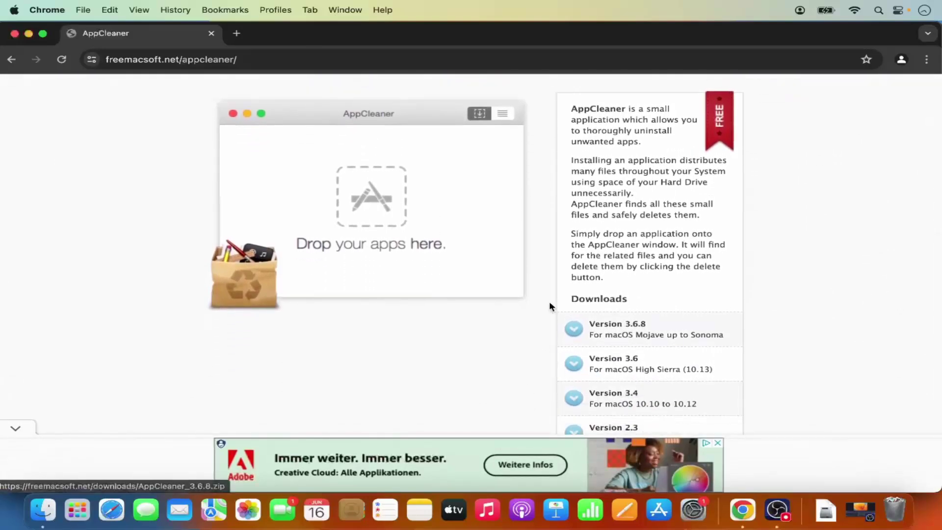
{"action": "left_click", "coordinate": [614, 328]}
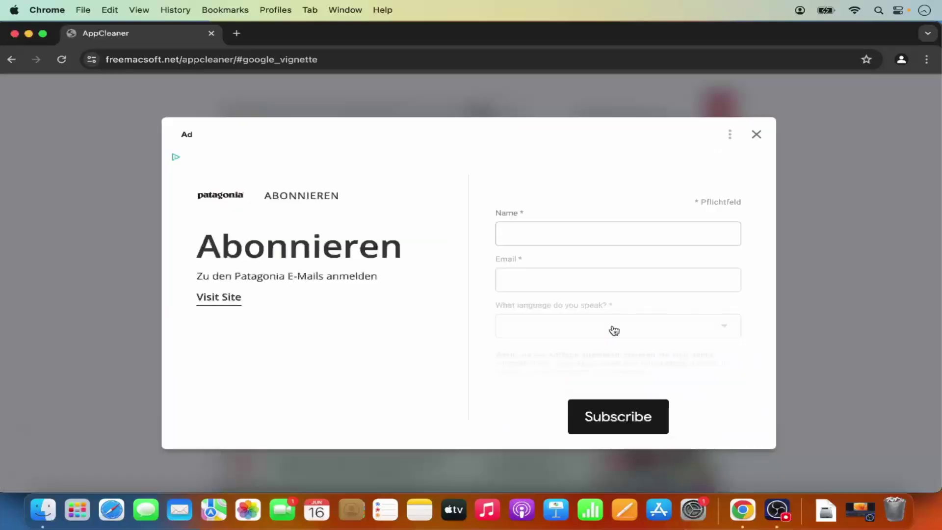
{"action": "left_click", "coordinate": [757, 137]}
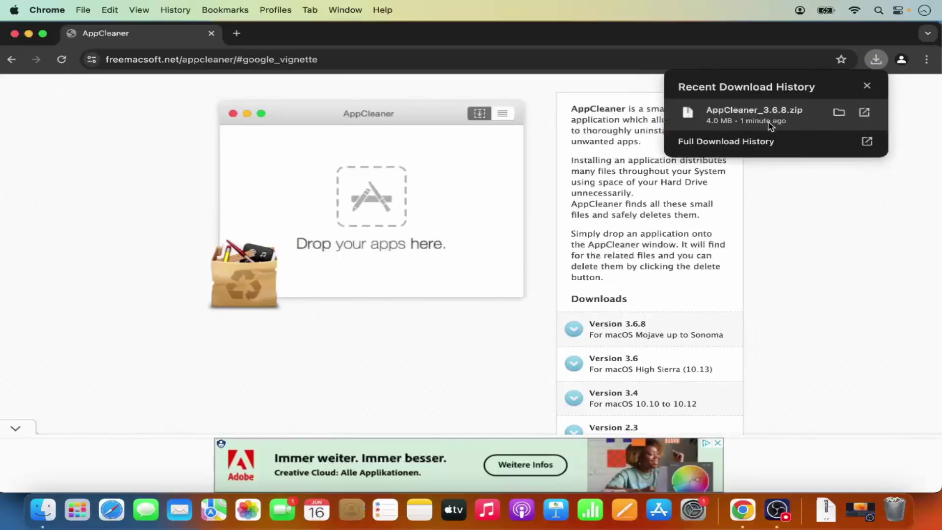
Unzip AppCleaner_3.6.8.zip in Downloads and move the AppCleaner app into Applications
{"action": "left_click", "coordinate": [839, 113]}
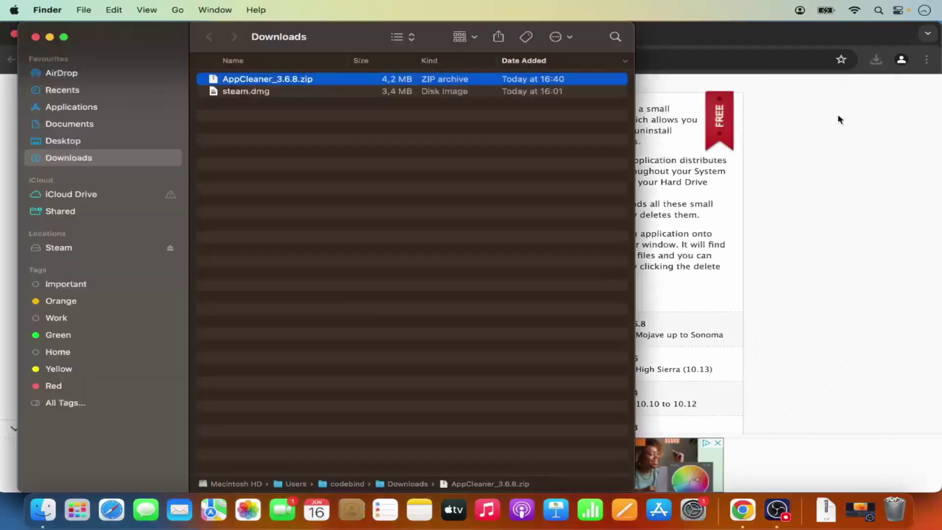
{"action": "double_click", "coordinate": [287, 83]}
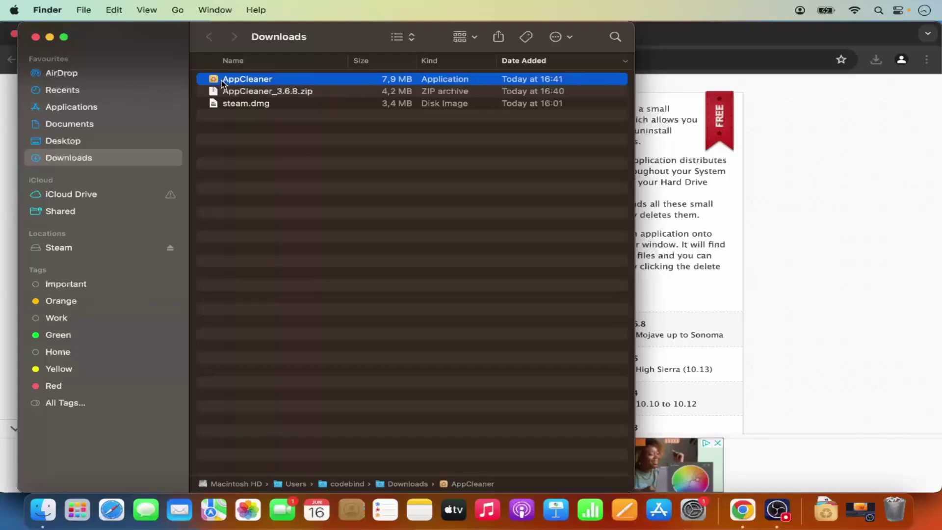
{"action": "left_click_drag", "start_coordinate": [226, 80], "coordinate": [147, 111]}
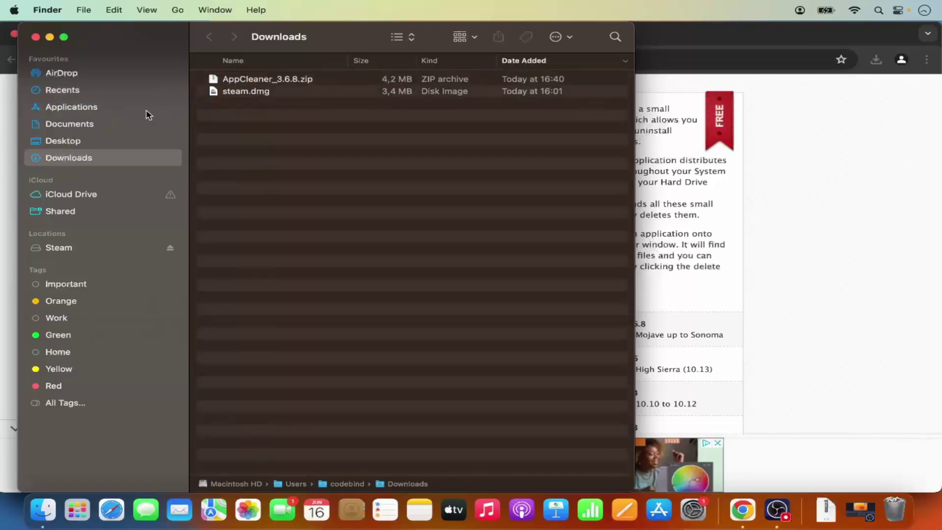
Launch AppCleaner from the Applications folder
{"action": "left_click", "coordinate": [87, 113]}
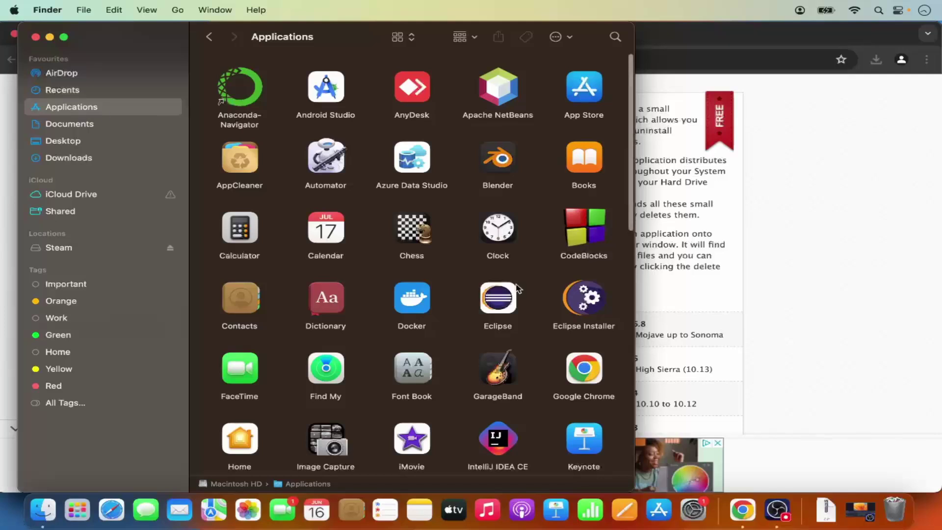
{"action": "scroll", "coordinate": [518, 289], "scroll_direction": "down", "scroll_amount": 4}
{"action": "scroll", "coordinate": [518, 289], "scroll_direction": "up", "scroll_amount": 4}
{"action": "left_click", "coordinate": [240, 155]}
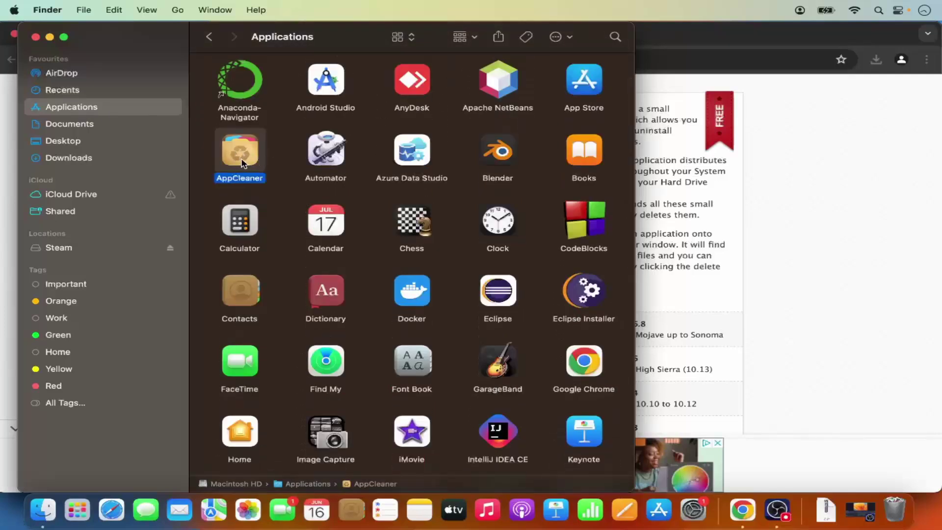
{"action": "double_click", "coordinate": [242, 163]}
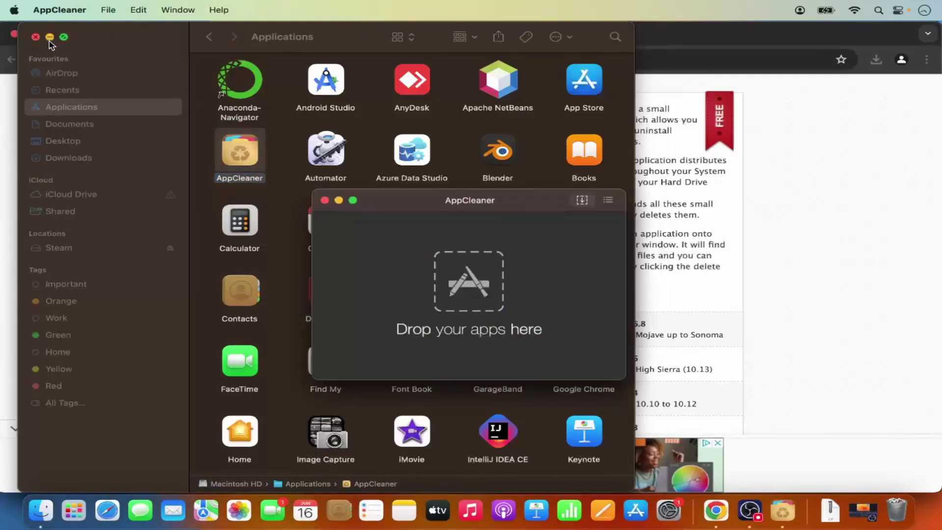
Minimize the Finder and Chrome windows and reposition the AppCleaner window on the desktop
{"action": "left_click", "coordinate": [50, 38]}
{"action": "left_click", "coordinate": [26, 35]}
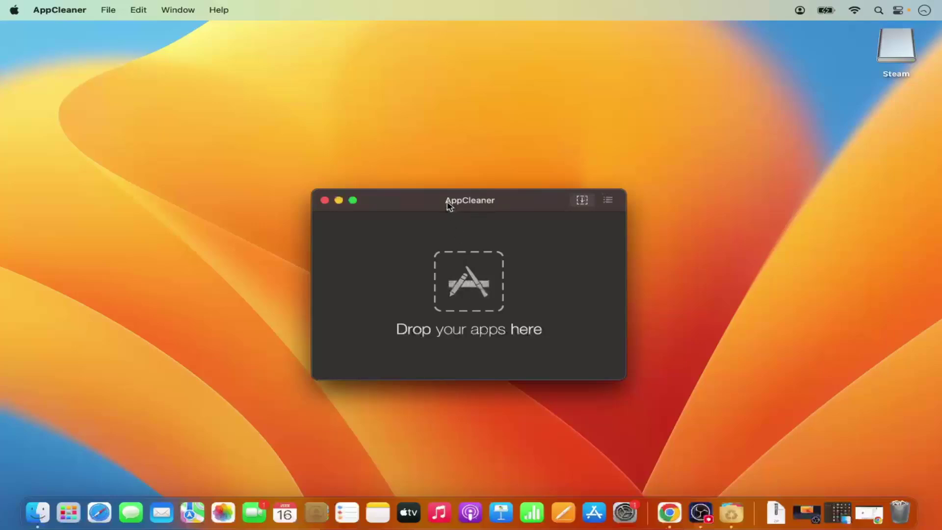
{"action": "left_click_drag", "start_coordinate": [449, 205], "coordinate": [426, 157]}
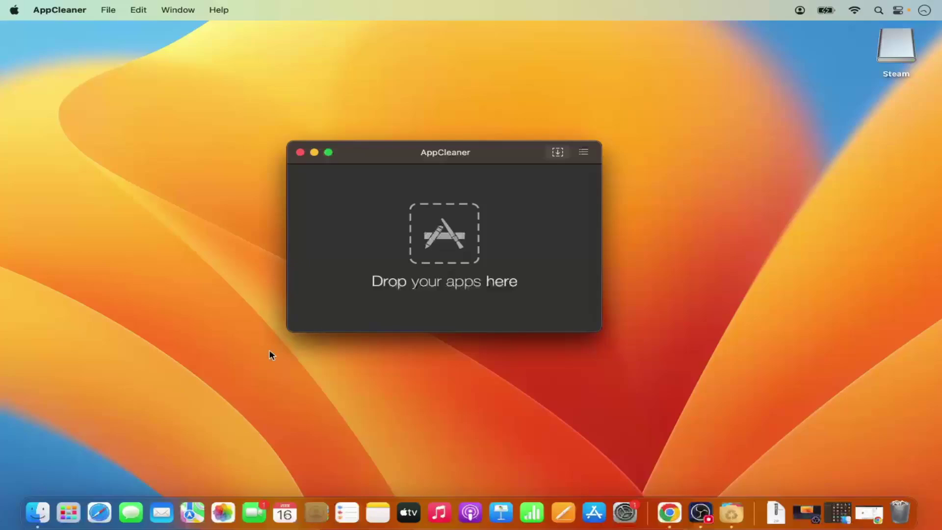
Open a Finder window on Applications on the right, with AppCleaner on the left
{"action": "left_click", "coordinate": [38, 512]}
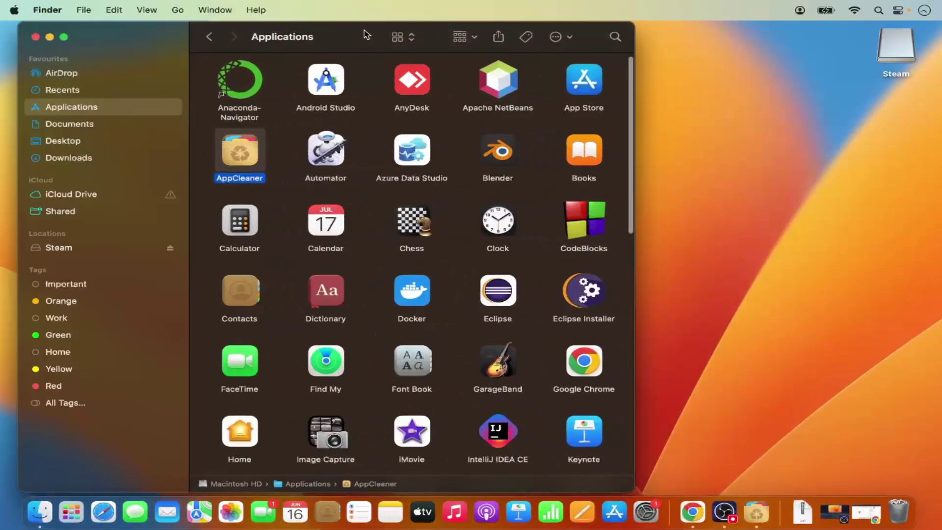
{"action": "left_click_drag", "start_coordinate": [364, 30], "coordinate": [704, 32]}
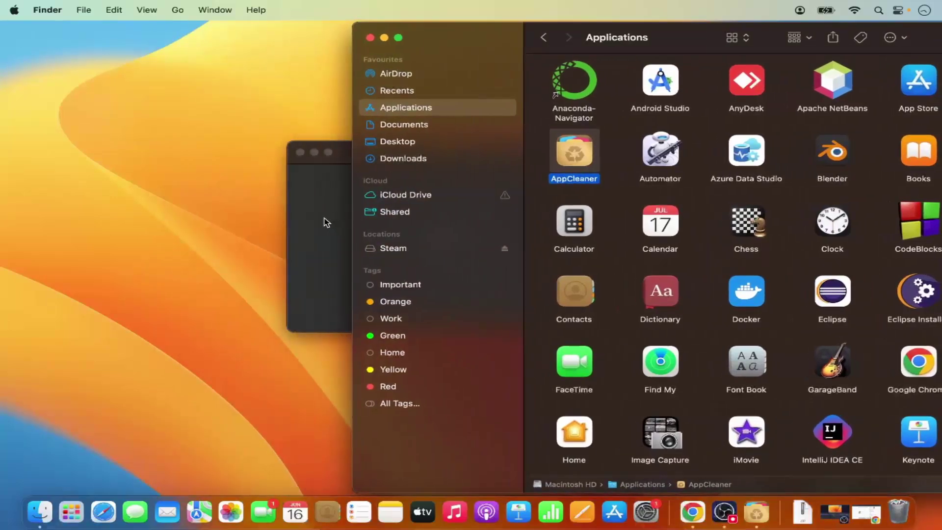
{"action": "left_click", "coordinate": [325, 218]}
{"action": "left_click_drag", "start_coordinate": [409, 153], "coordinate": [185, 147]}
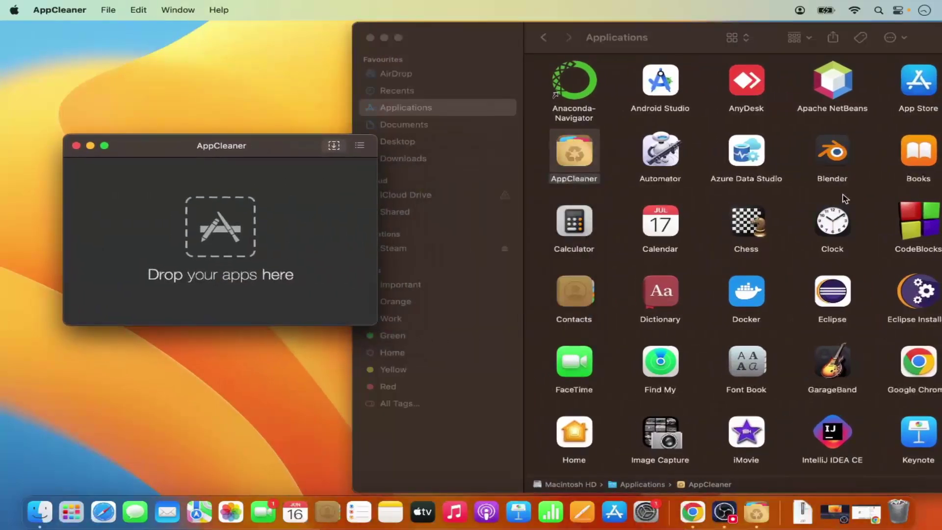
Drag Blender into AppCleaner, review its 3 files (715 MB), then cancel the removal
{"action": "scroll", "coordinate": [738, 278], "scroll_direction": "down", "scroll_amount": 2}
{"action": "scroll", "coordinate": [740, 281], "scroll_direction": "down", "scroll_amount": 2}
{"action": "scroll", "coordinate": [740, 281], "scroll_direction": "up", "scroll_amount": 3}
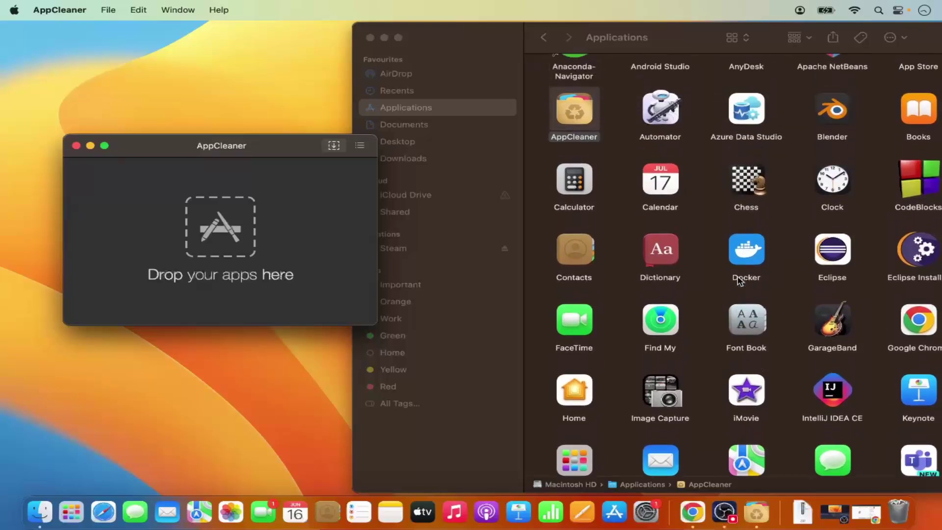
{"action": "scroll", "coordinate": [740, 280], "scroll_direction": "up", "scroll_amount": 1}
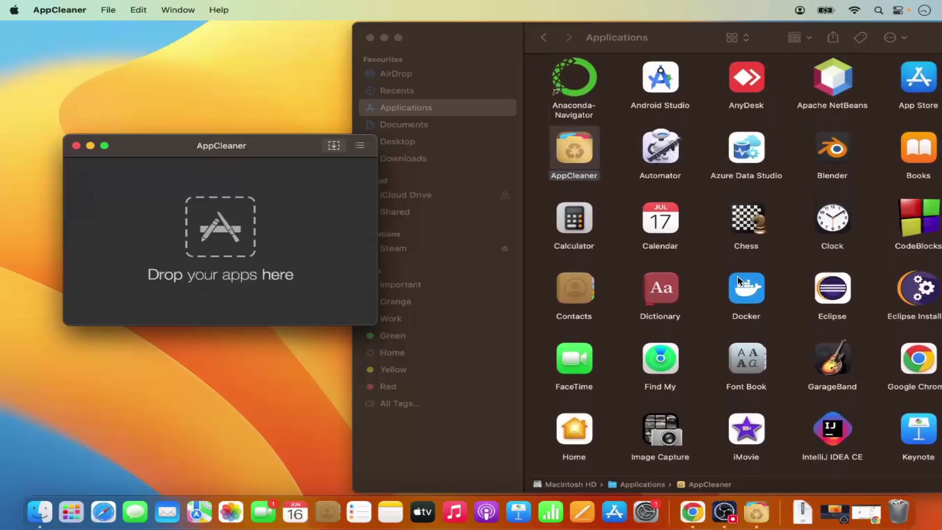
{"action": "left_click", "coordinate": [833, 158]}
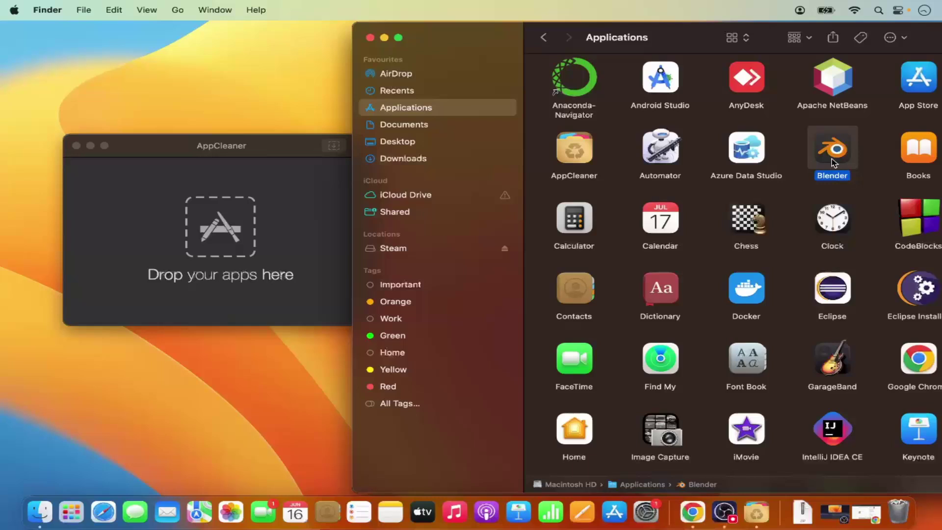
{"action": "left_click_drag", "start_coordinate": [833, 162], "coordinate": [240, 236]}
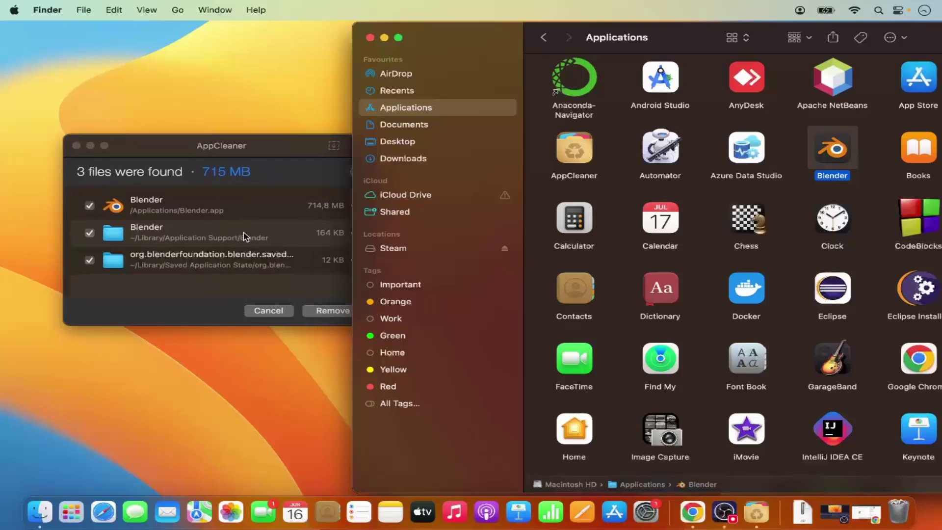
{"action": "left_click", "coordinate": [181, 305]}
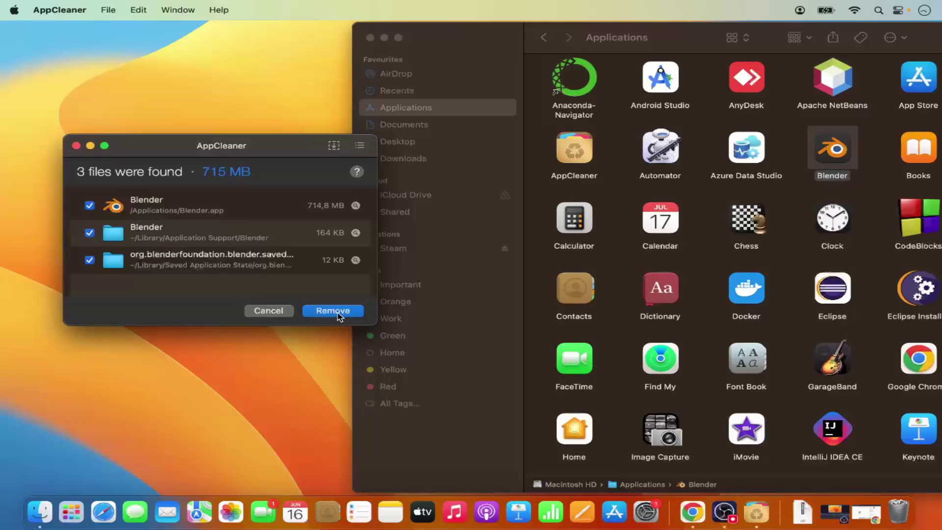
{"action": "left_click", "coordinate": [277, 311]}
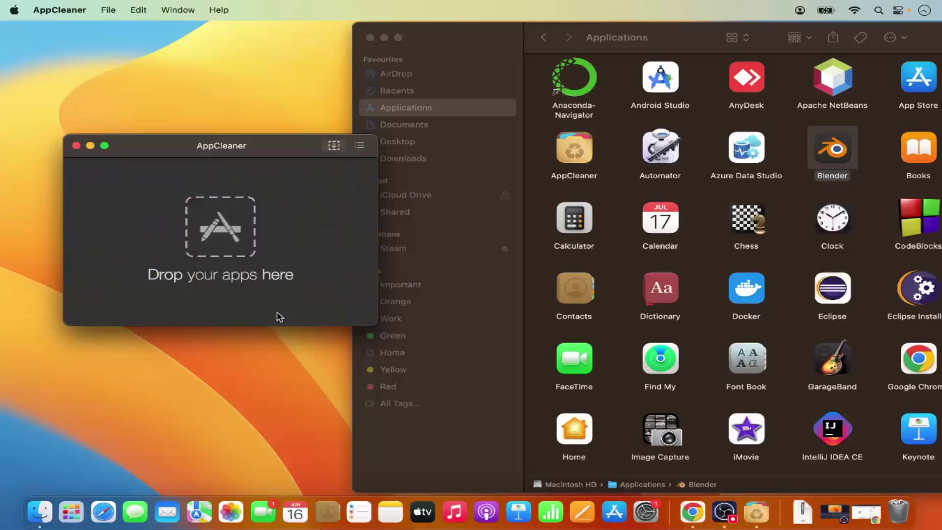
Search AppCleaner's installed apps for 'blender', open Blender's related files, then cancel without deleting
{"action": "left_click", "coordinate": [361, 147]}
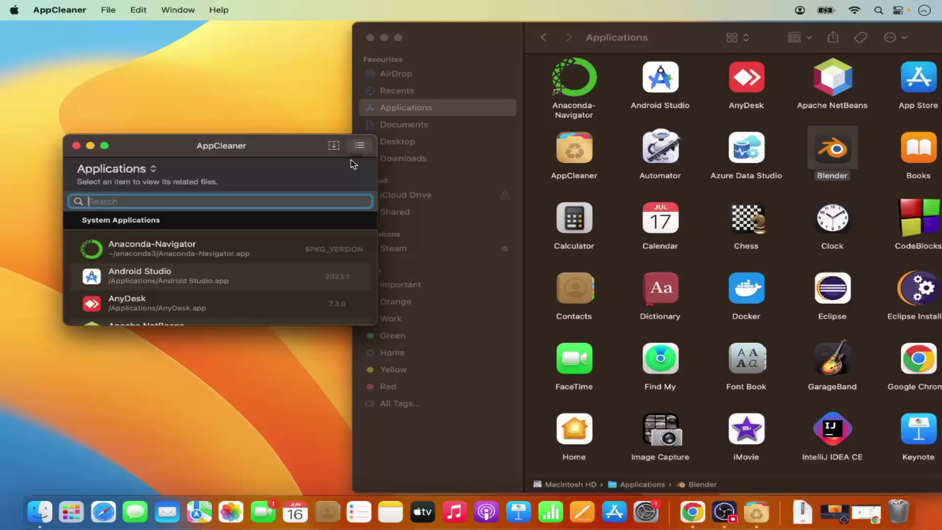
{"action": "type", "text": "blen"}
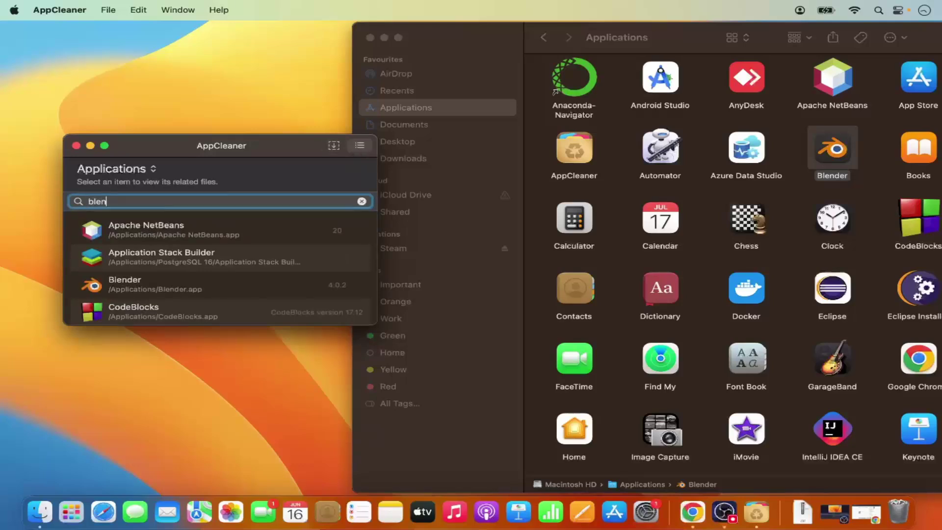
{"action": "type", "text": "der"}
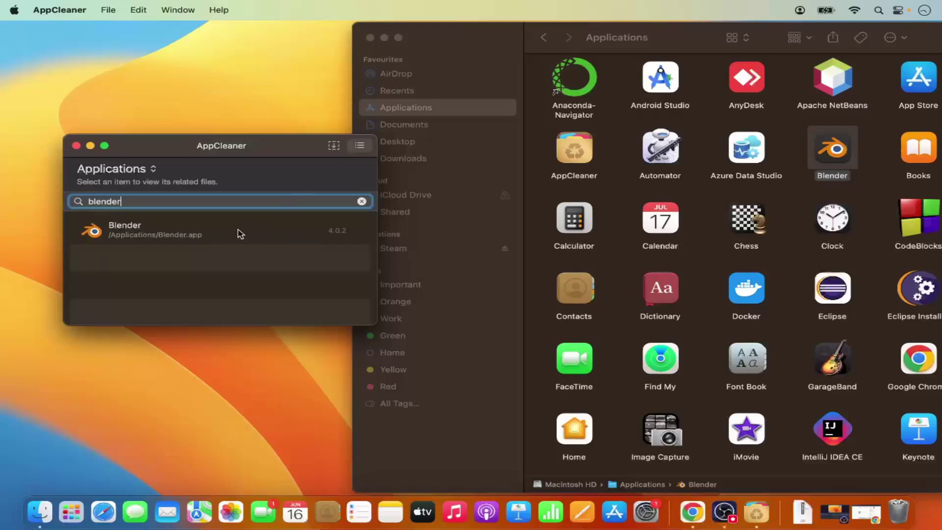
{"action": "left_click", "coordinate": [230, 233]}
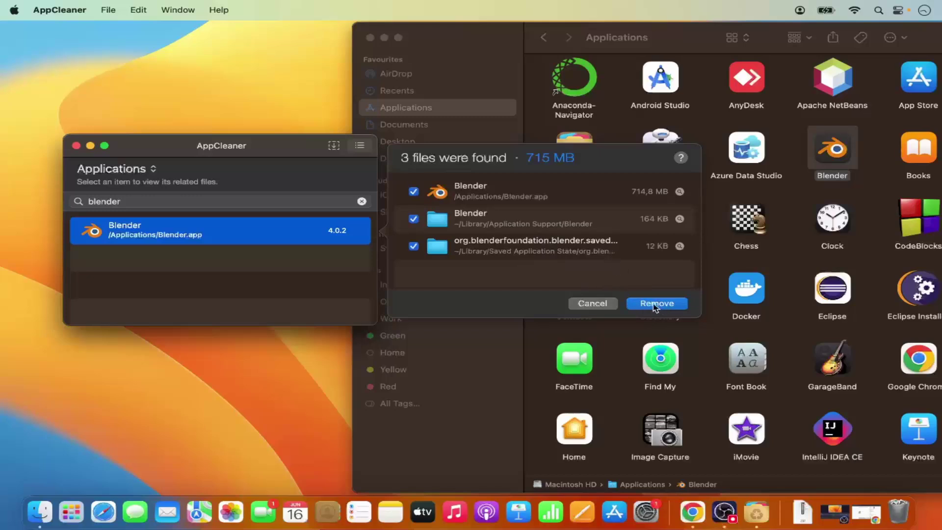
{"action": "left_click", "coordinate": [602, 305]}
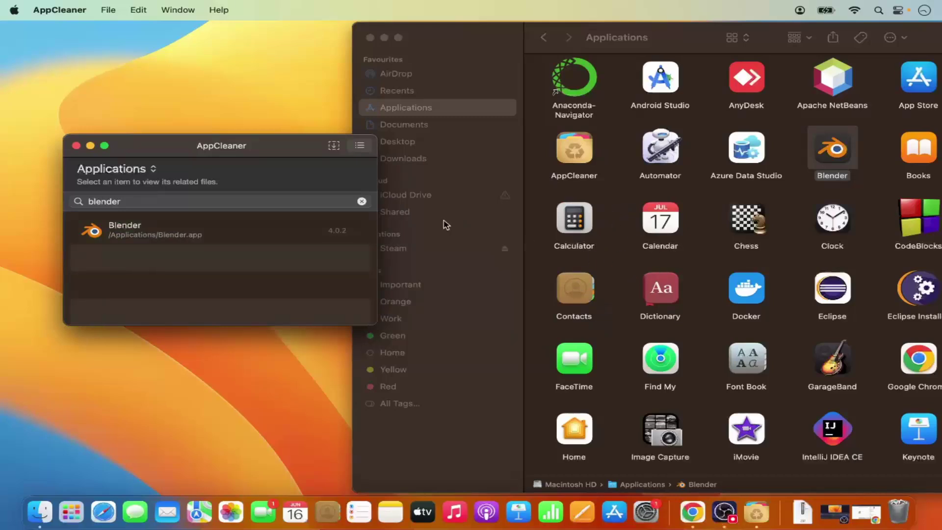
{"action": "left_click", "coordinate": [76, 145]}
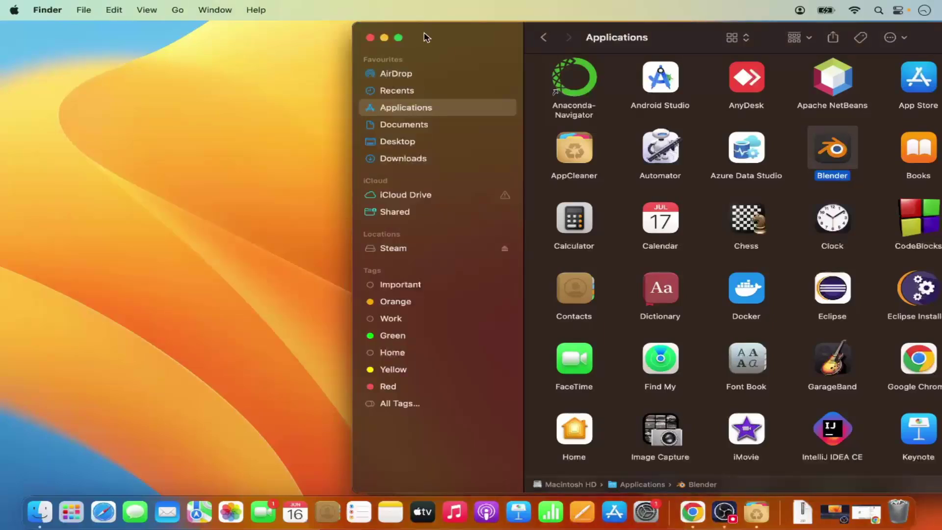
{"action": "left_click_drag", "start_coordinate": [479, 40], "coordinate": [300, 40]}
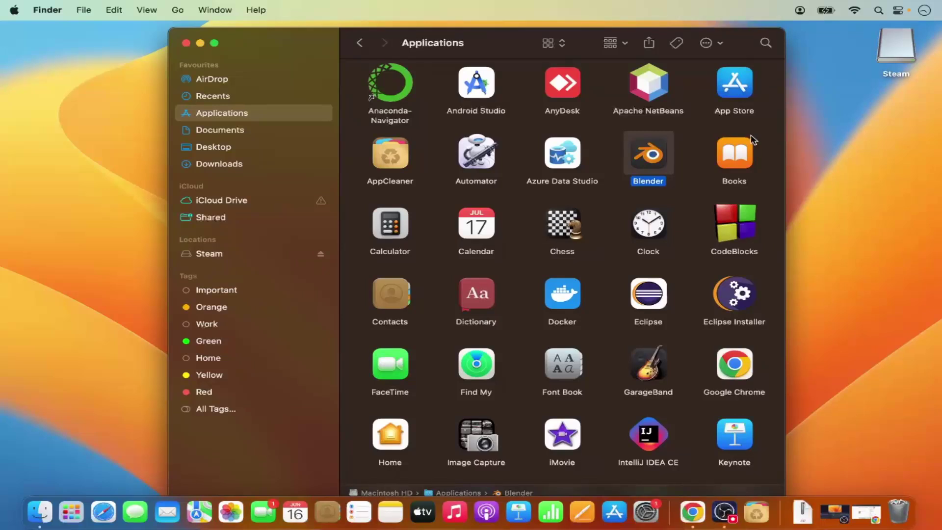